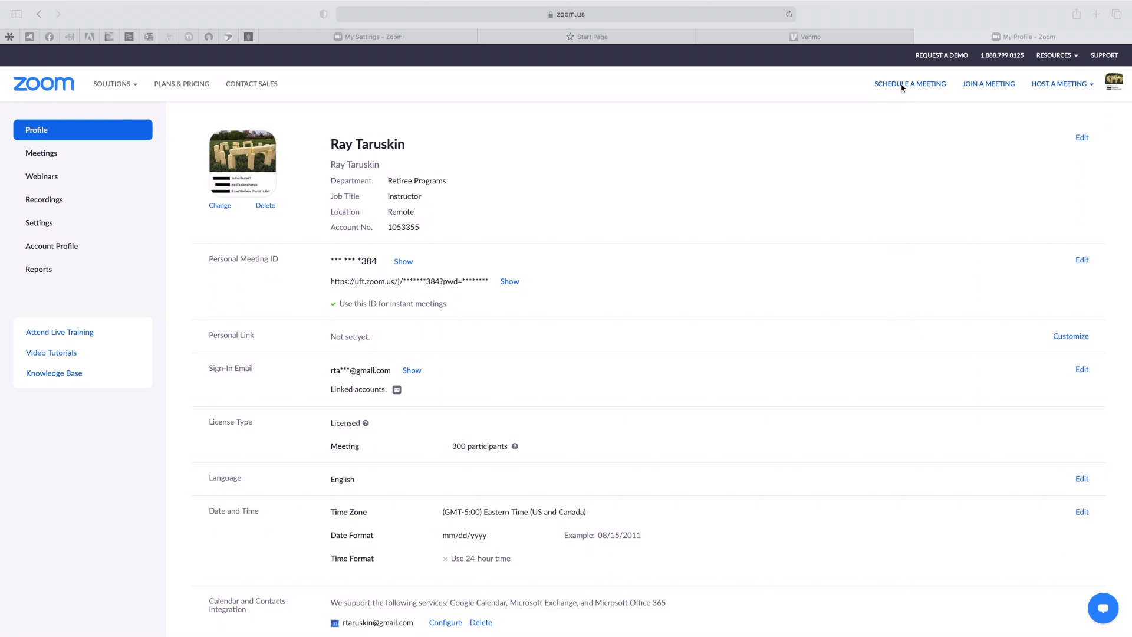
Bring the Safari window with the Zoom Profile page into focus.
{"action": "left_click", "coordinate": [902, 87]}
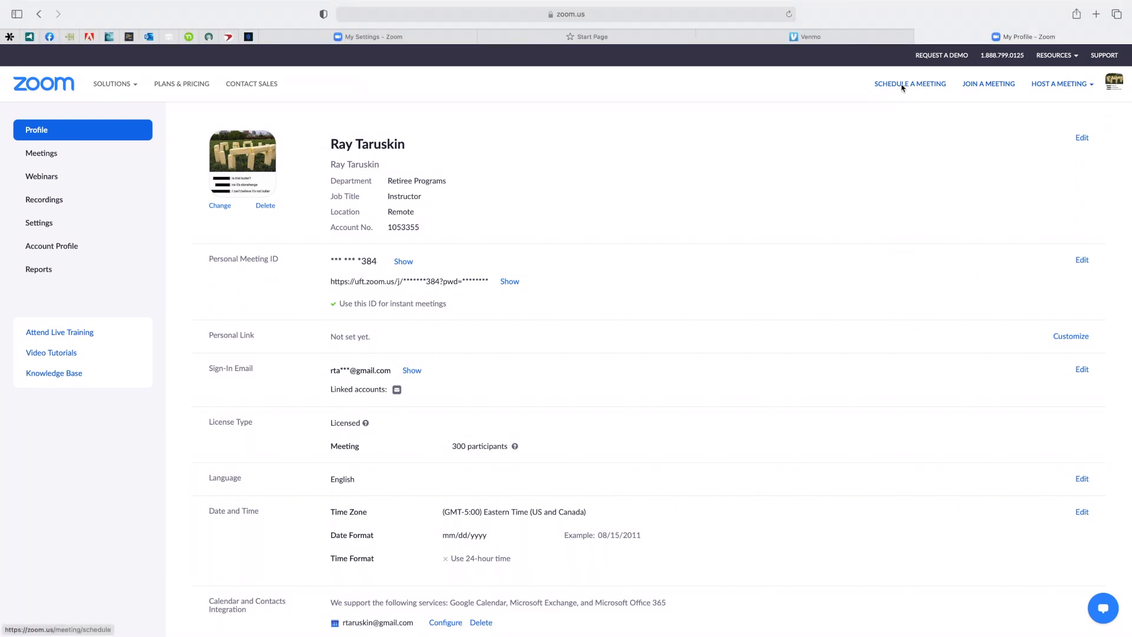
Open Schedule a Meeting and set the topic to 'QS101 guitar', correcting typos.
{"action": "left_click", "coordinate": [902, 84]}
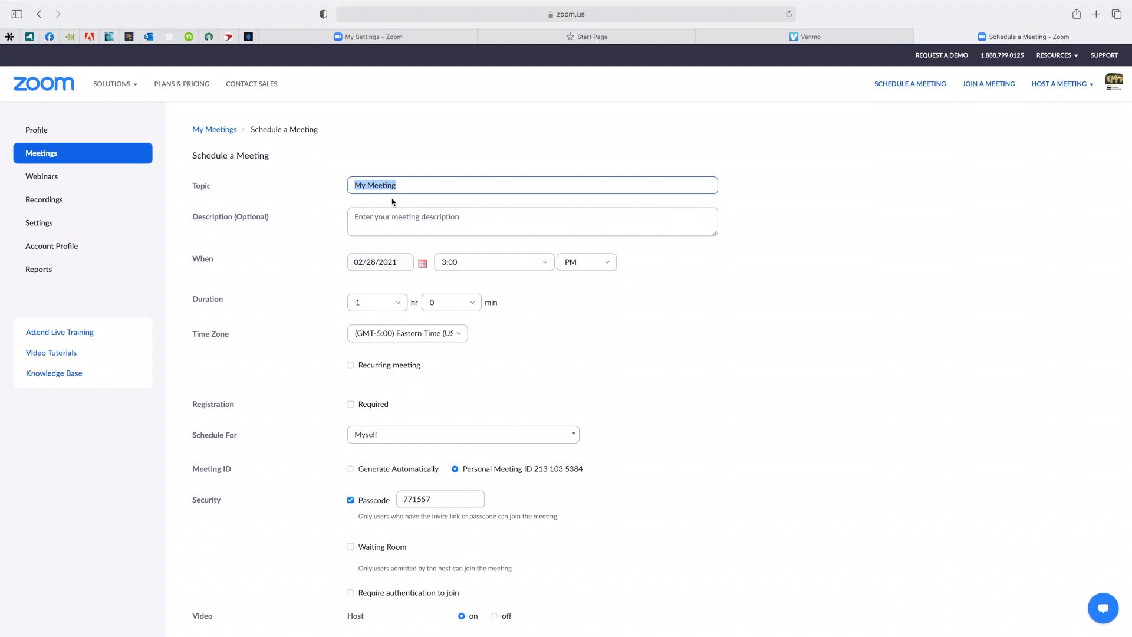
{"action": "type", "text": "QS"}
{"action": "type", "text": "101"}
{"action": "type", "text": " Qu"}
{"action": "key", "text": "BackSpace"}
{"action": "key", "text": "BackSpace"}
{"action": "type", "text": "gu"}
{"action": "type", "text": "at"}
{"action": "key", "text": "BackSpace"}
{"action": "key", "text": "BackSpace"}
{"action": "type", "text": "it"}
Set the meeting date to March 8, 2021 with a 9:30 AM start.
{"action": "left_click", "coordinate": [423, 265]}
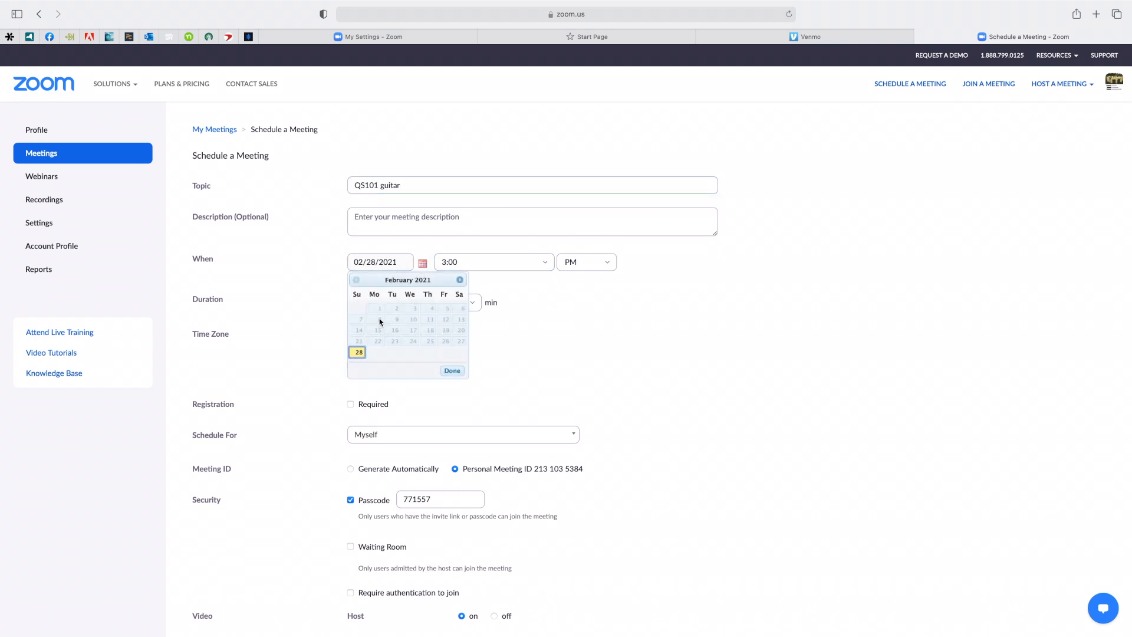
{"action": "left_click", "coordinate": [460, 280]}
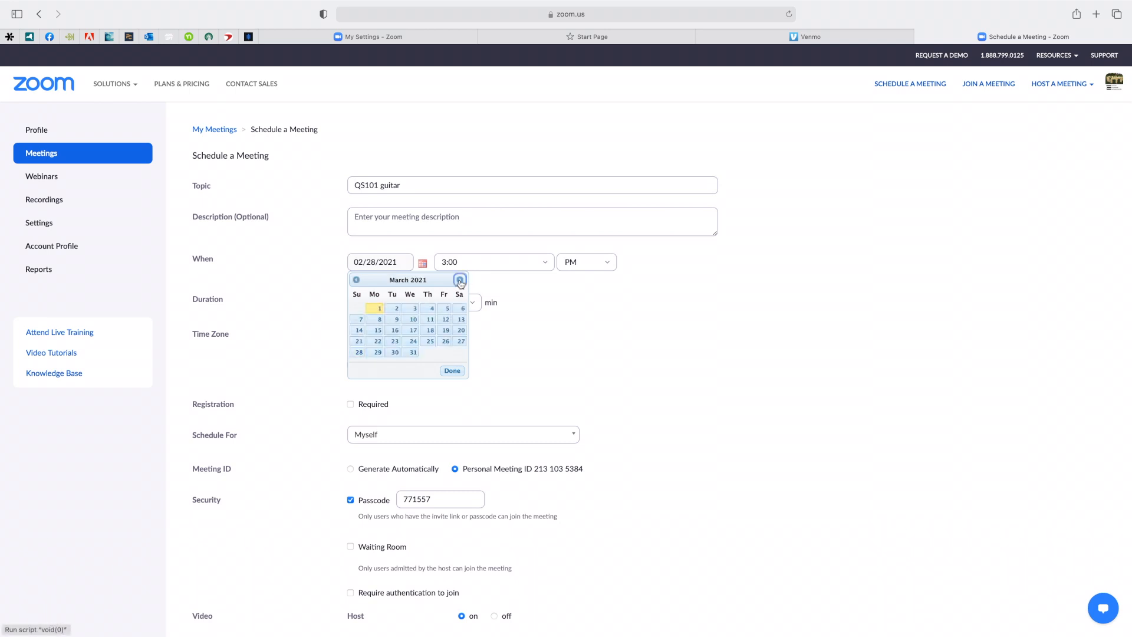
{"action": "left_click", "coordinate": [380, 320]}
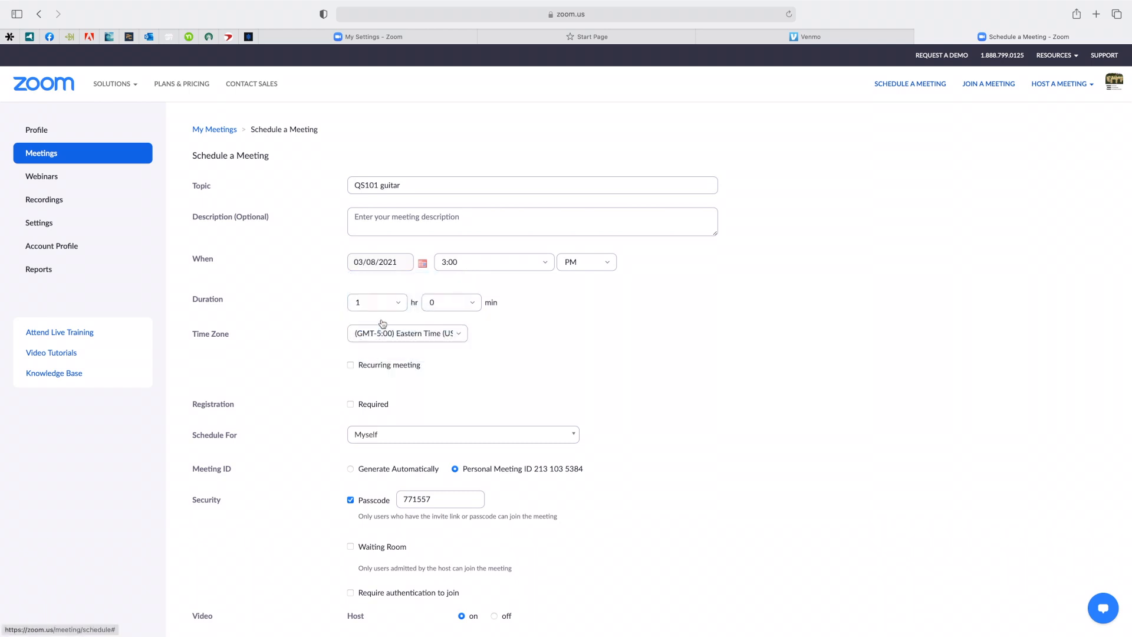
{"action": "left_click", "coordinate": [496, 267]}
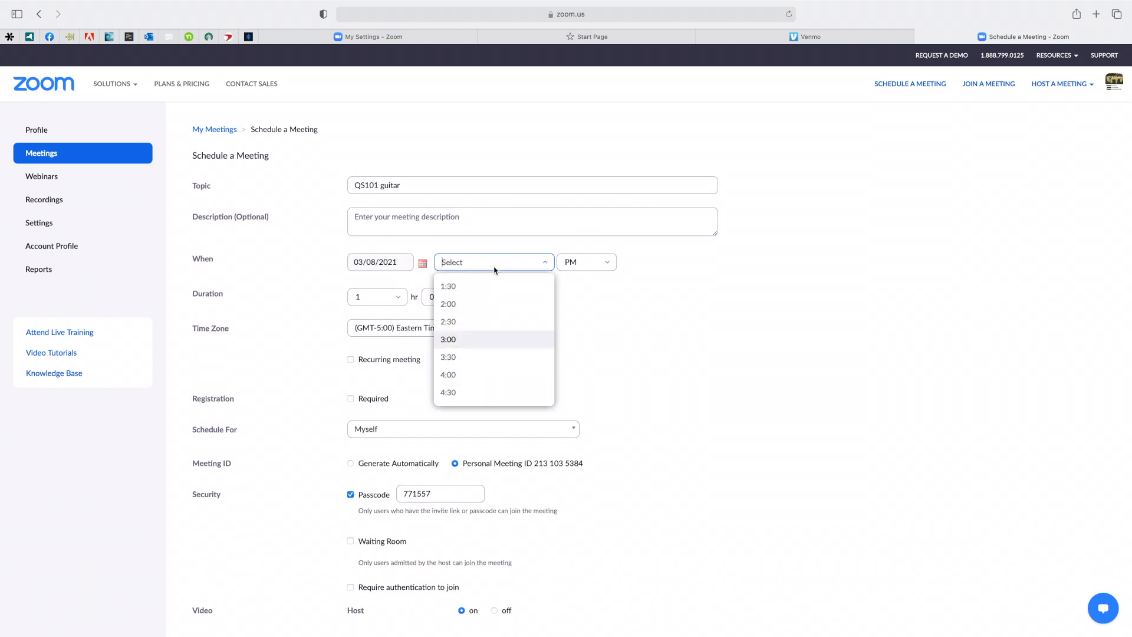
{"action": "scroll", "coordinate": [478, 356], "scroll_direction": "down", "scroll_amount": 1}
{"action": "scroll", "coordinate": [478, 357], "scroll_direction": "down", "scroll_amount": 5}
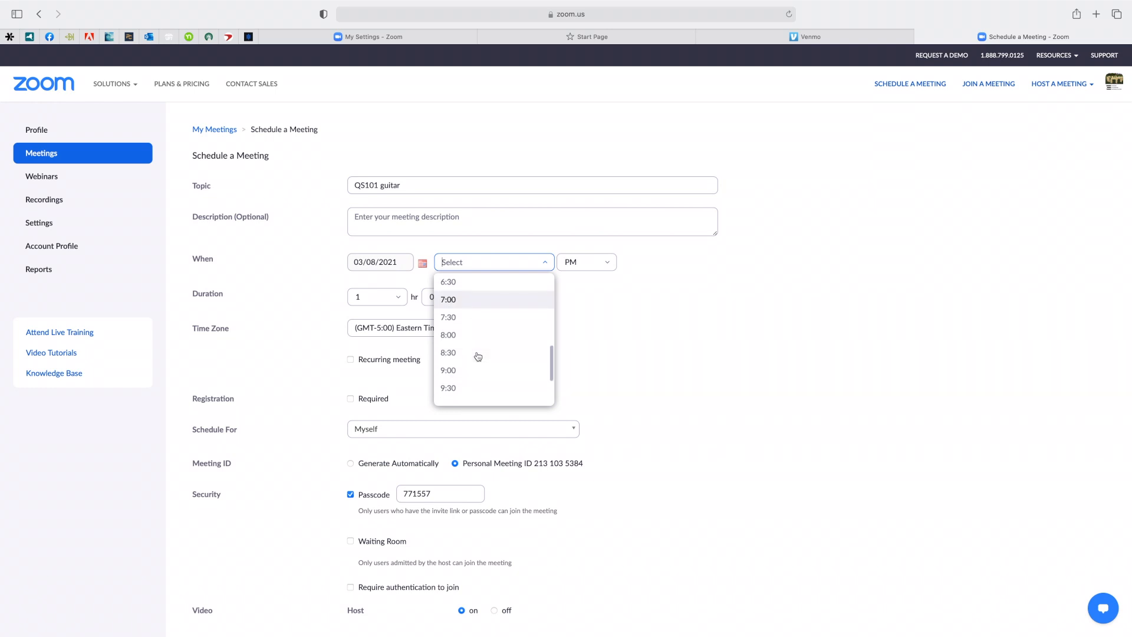
{"action": "scroll", "coordinate": [477, 357], "scroll_direction": "down", "scroll_amount": 2}
{"action": "left_click", "coordinate": [477, 357]}
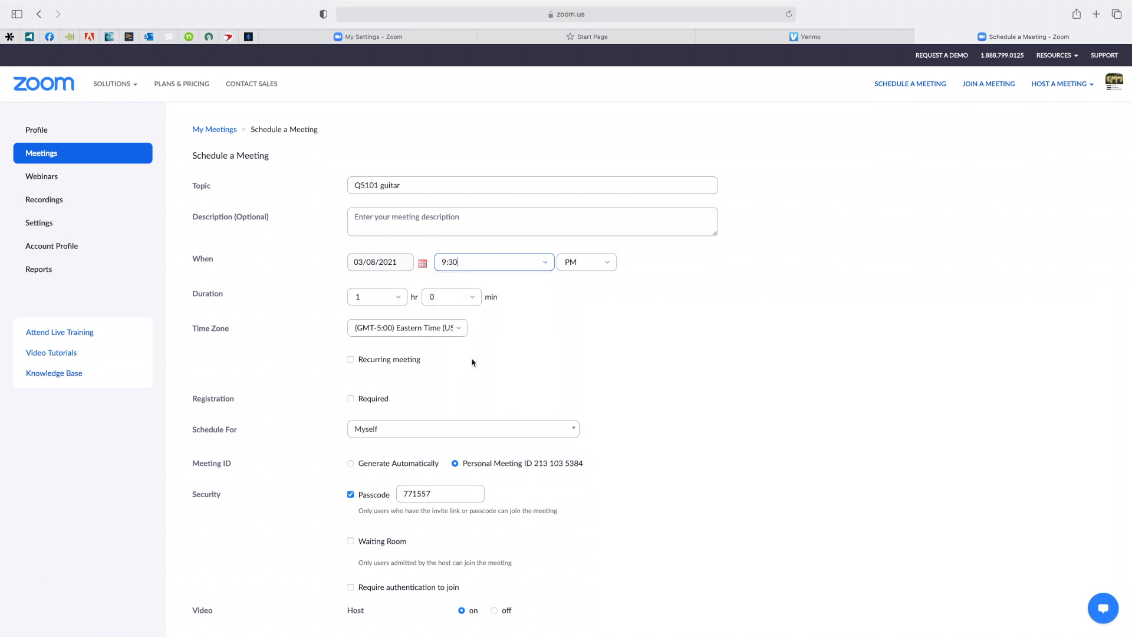
{"action": "left_click", "coordinate": [565, 264]}
{"action": "left_click", "coordinate": [578, 293]}
Make the meeting last 2 hours and mark it as recurring.
{"action": "left_click", "coordinate": [396, 300]}
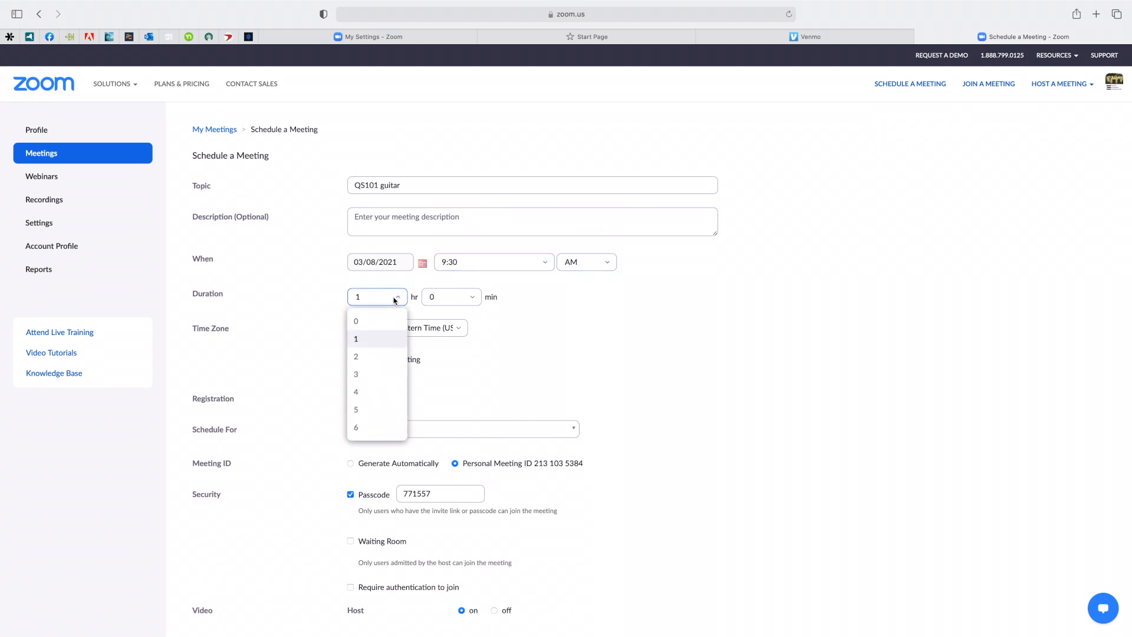
{"action": "left_click", "coordinate": [379, 357]}
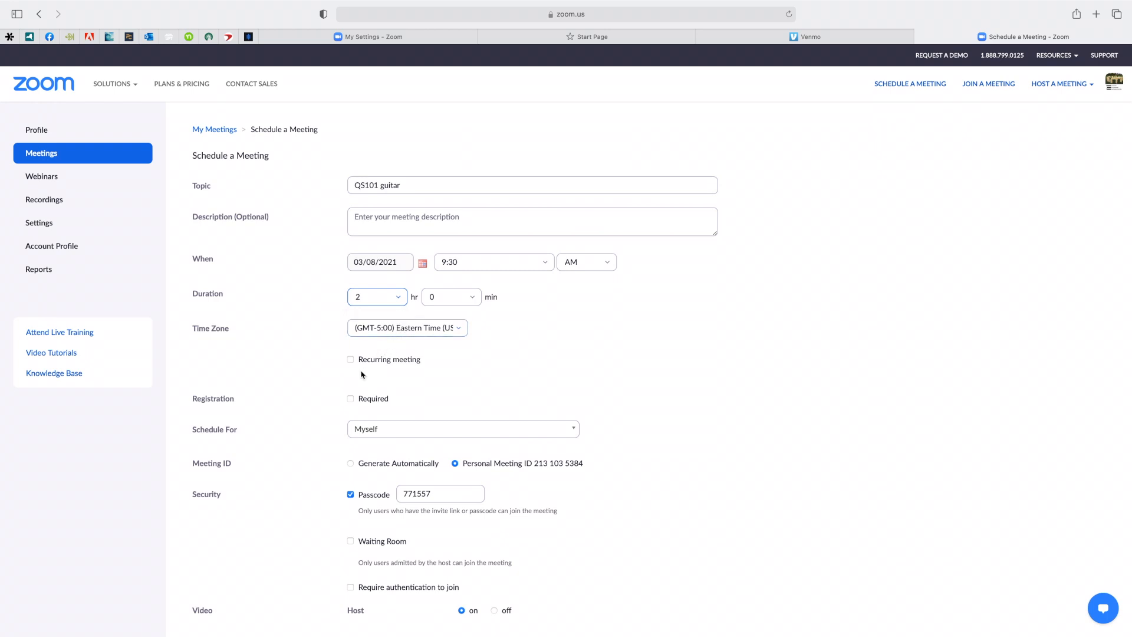
{"action": "left_click", "coordinate": [351, 360]}
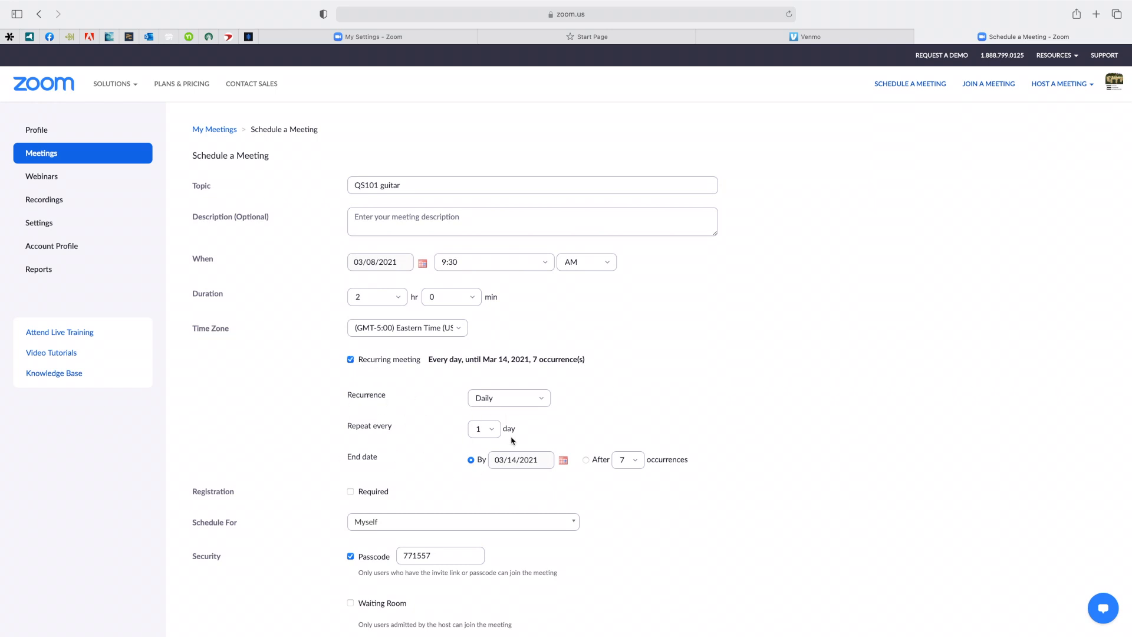
Change recurrence to Weekly and end the series on May 17, 2021 (11 occurrences).
{"action": "left_click", "coordinate": [543, 403]}
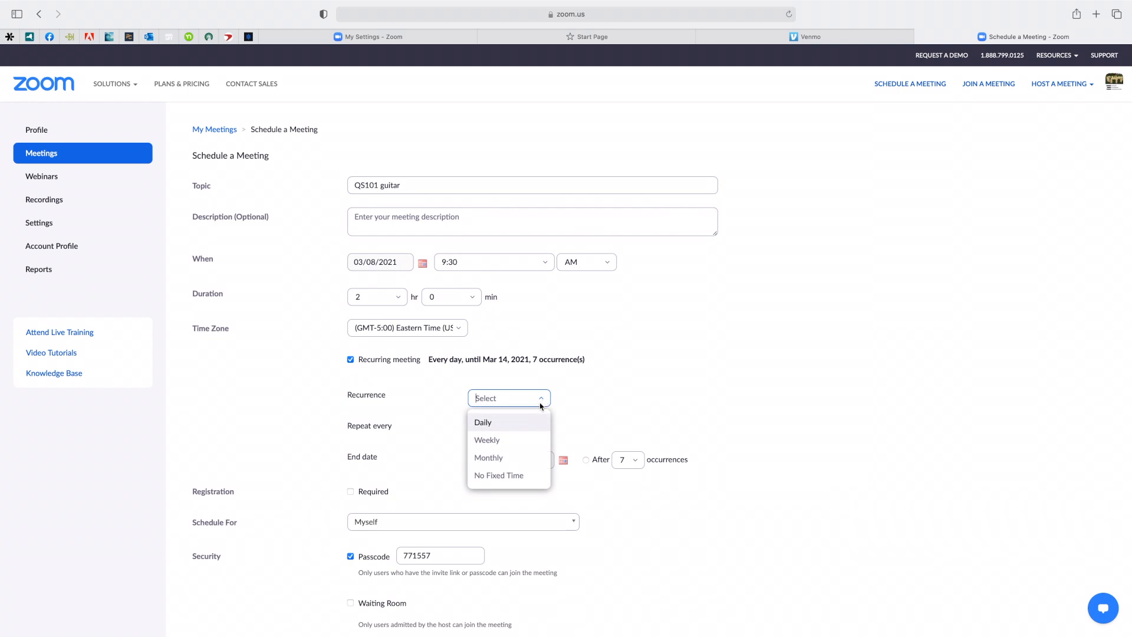
{"action": "left_click", "coordinate": [521, 443]}
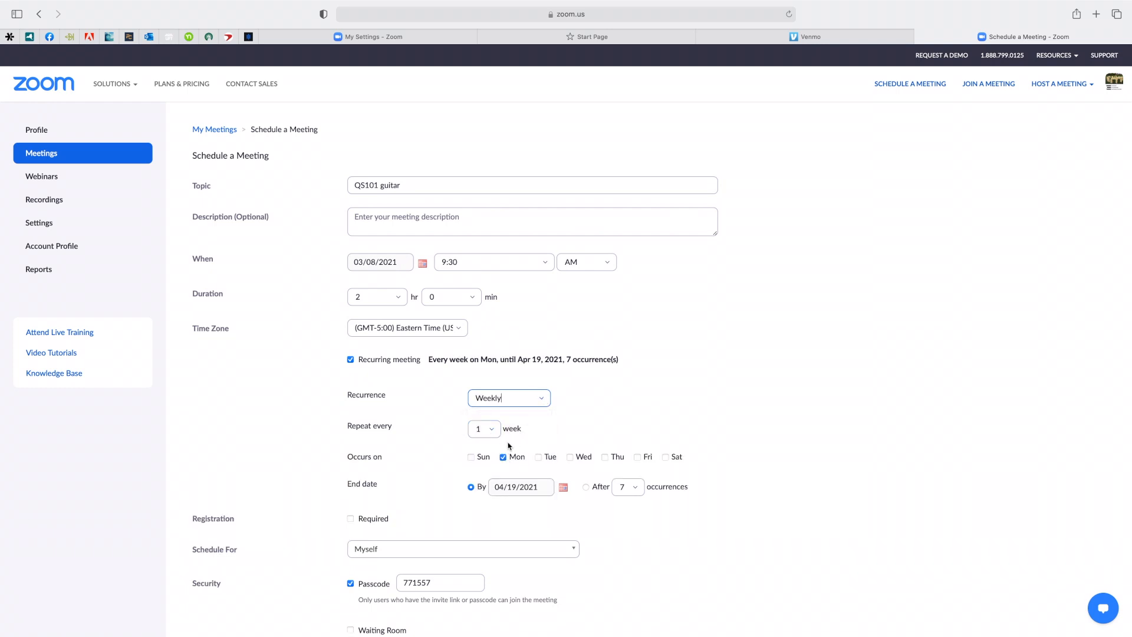
{"action": "left_click", "coordinate": [564, 487]}
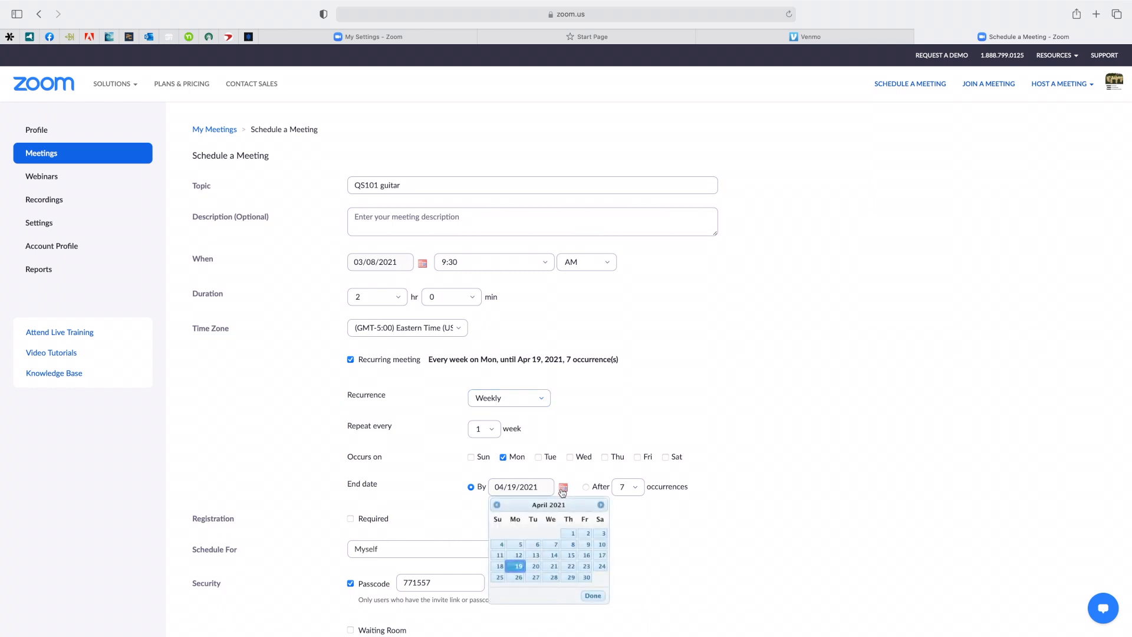
{"action": "left_click", "coordinate": [600, 505]}
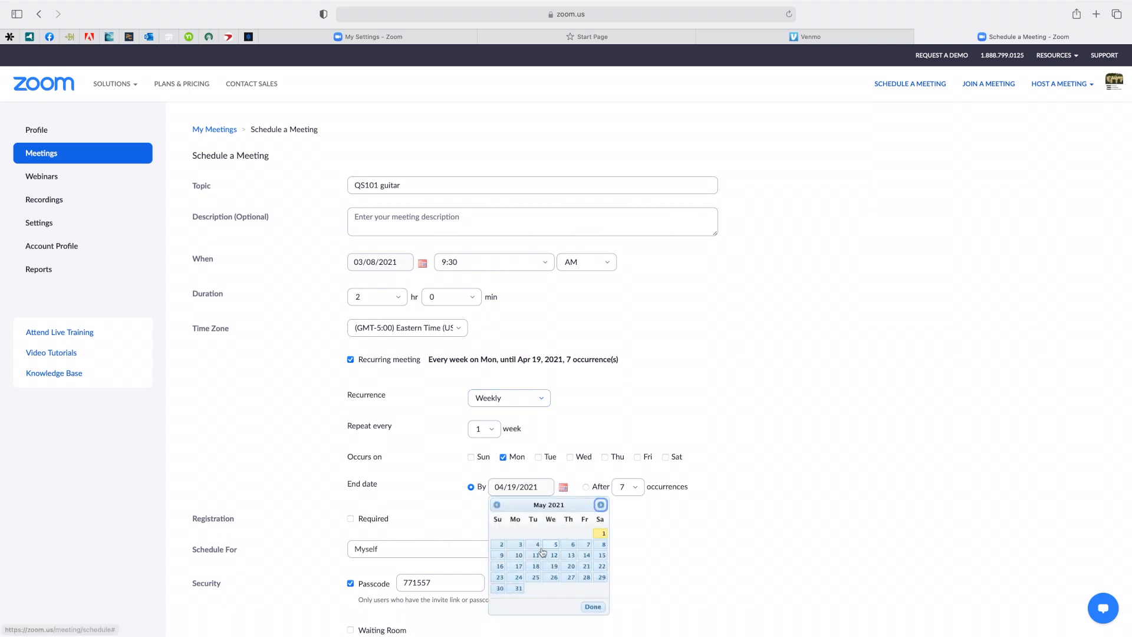
{"action": "left_click", "coordinate": [520, 567]}
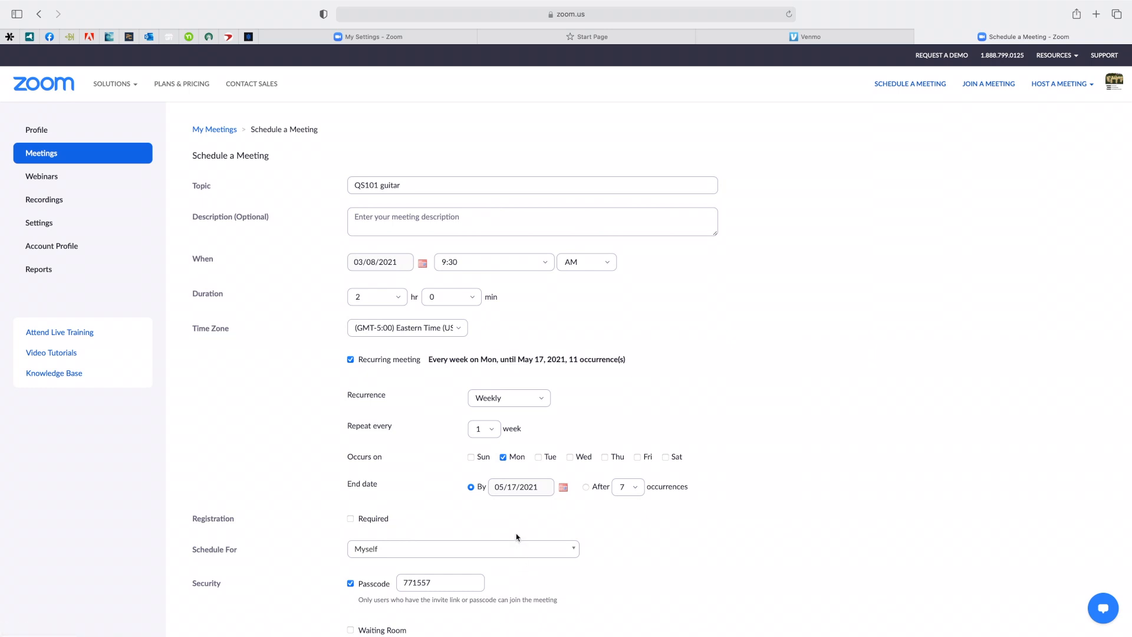
{"action": "scroll", "coordinate": [518, 535], "scroll_direction": "down", "scroll_amount": 3}
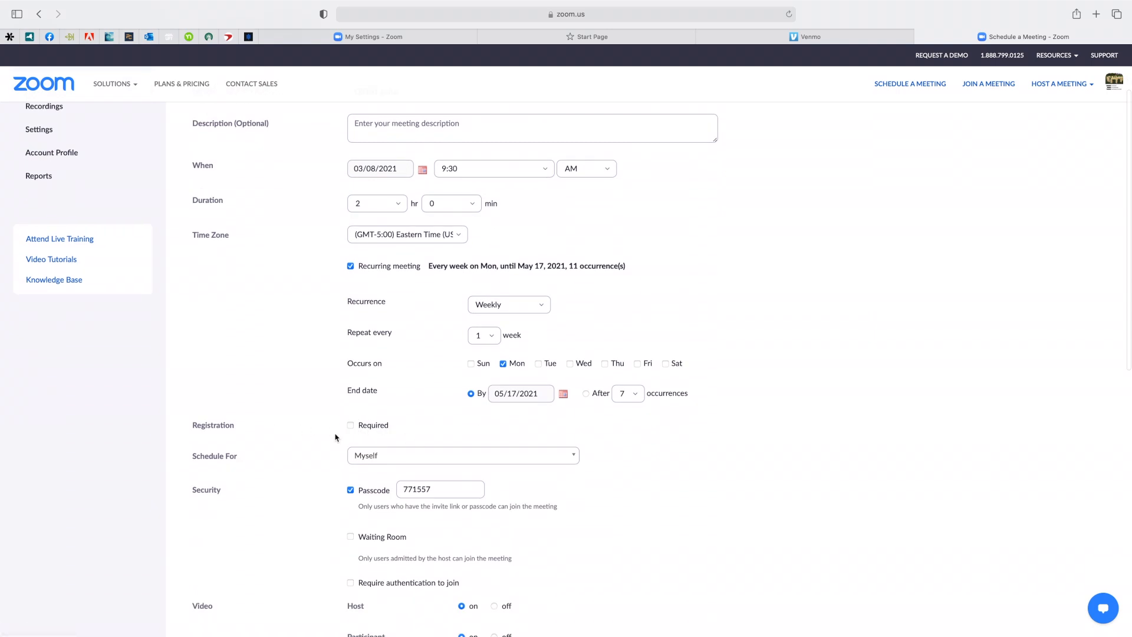
Replace the generated numeric passcode with a custom passcode of your own.
{"action": "scroll", "coordinate": [450, 507], "scroll_direction": "down", "scroll_amount": 2}
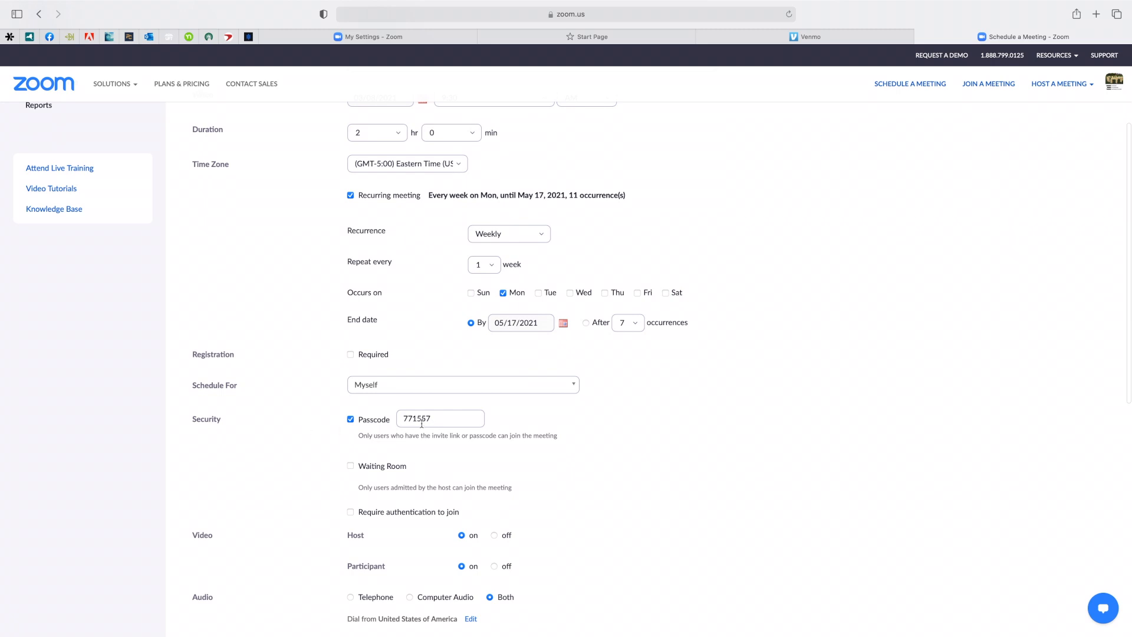
{"action": "double_click", "coordinate": [430, 419]}
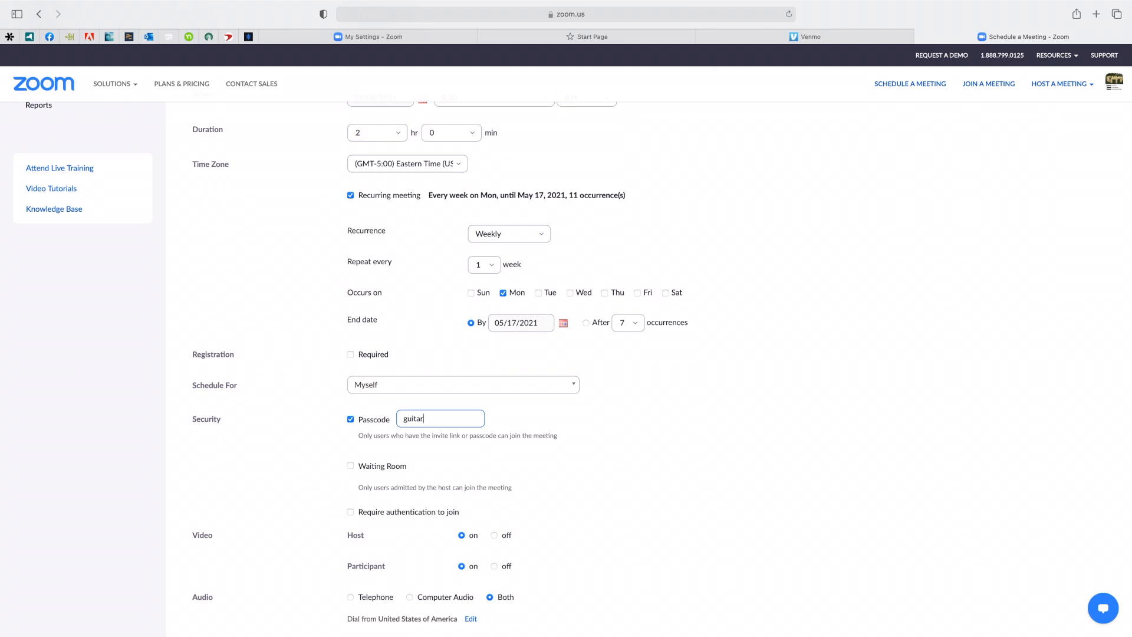
{"action": "key", "text": "BackSpace"}
{"action": "key", "text": "BackSpace"}
{"action": "key", "text": "BackSpace"}
{"action": "key", "text": "BackSpace"}
{"action": "key", "text": "BackSpace"}
{"action": "key", "text": "BackSpace"}
{"action": "scroll", "coordinate": [395, 472], "scroll_direction": "down", "scroll_amount": 2}
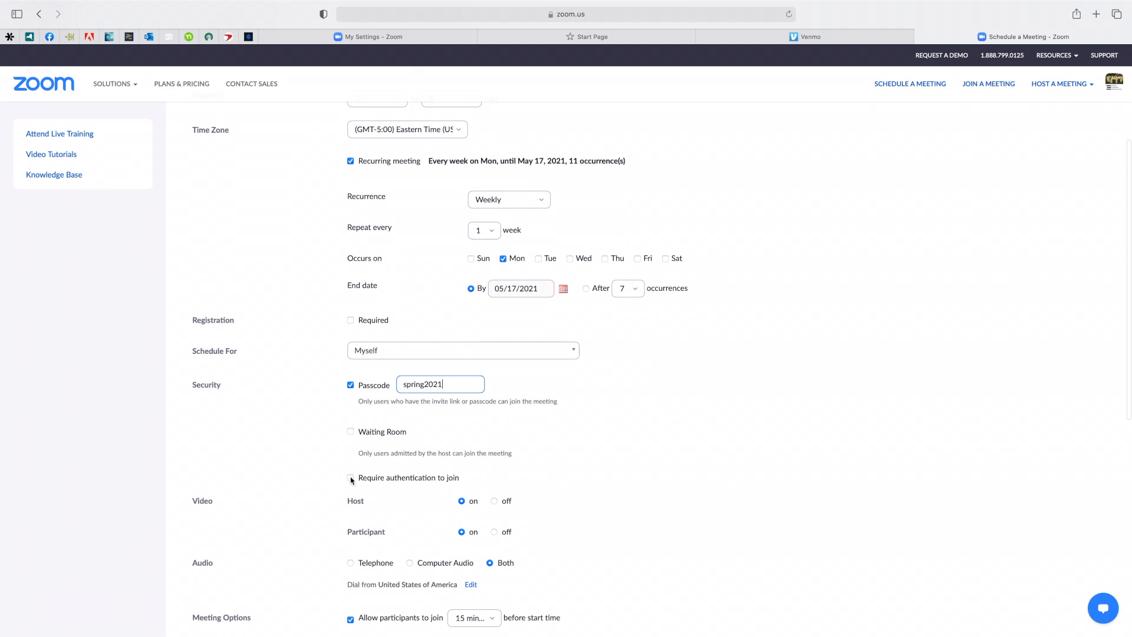
{"action": "scroll", "coordinate": [468, 481], "scroll_direction": "down", "scroll_amount": 5}
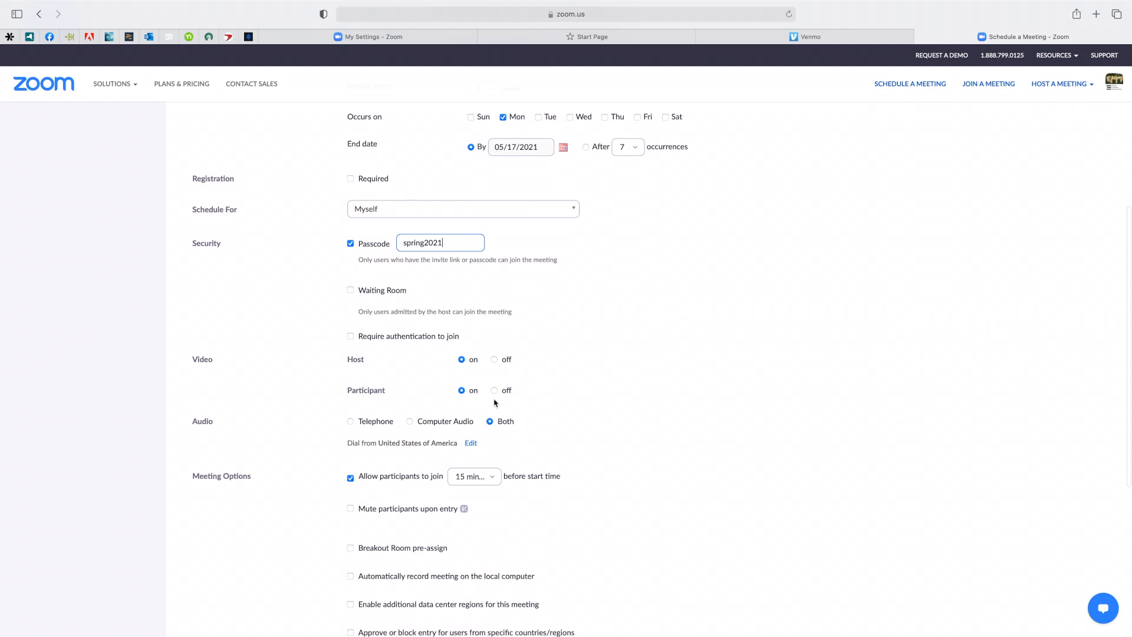
{"action": "scroll", "coordinate": [506, 423], "scroll_direction": "down", "scroll_amount": 3}
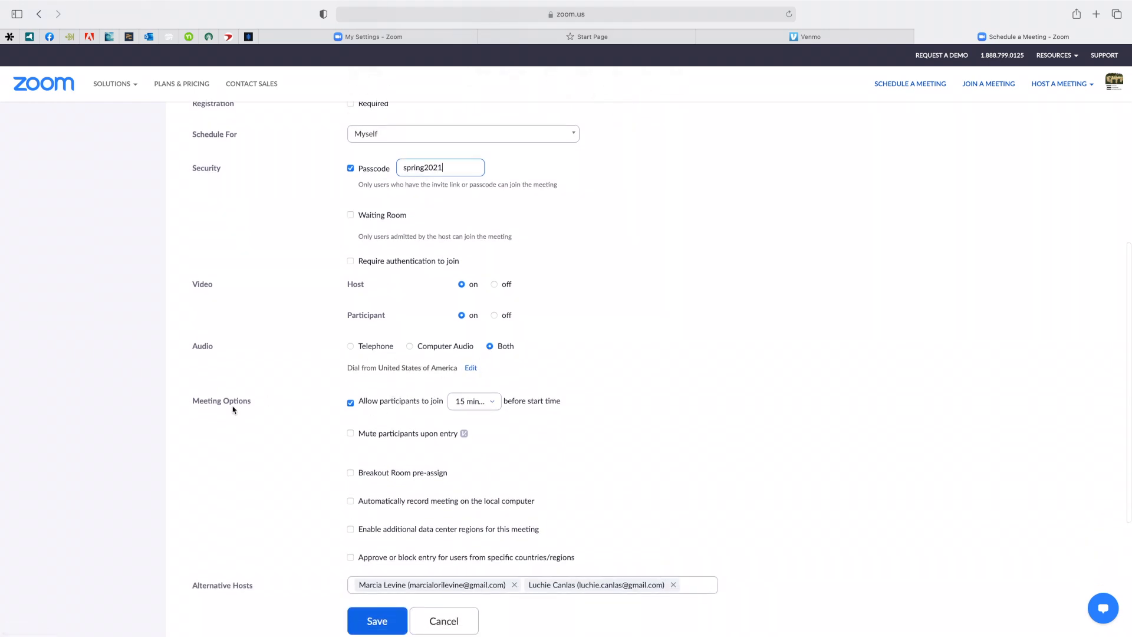
{"action": "left_click", "coordinate": [494, 406]}
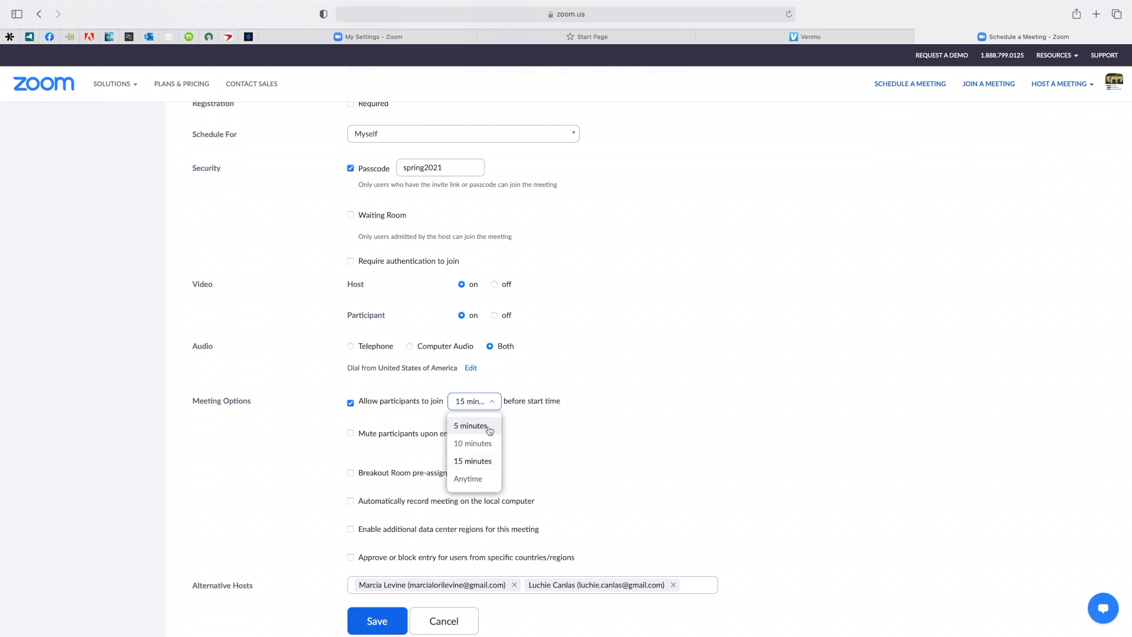
{"action": "left_click", "coordinate": [482, 463]}
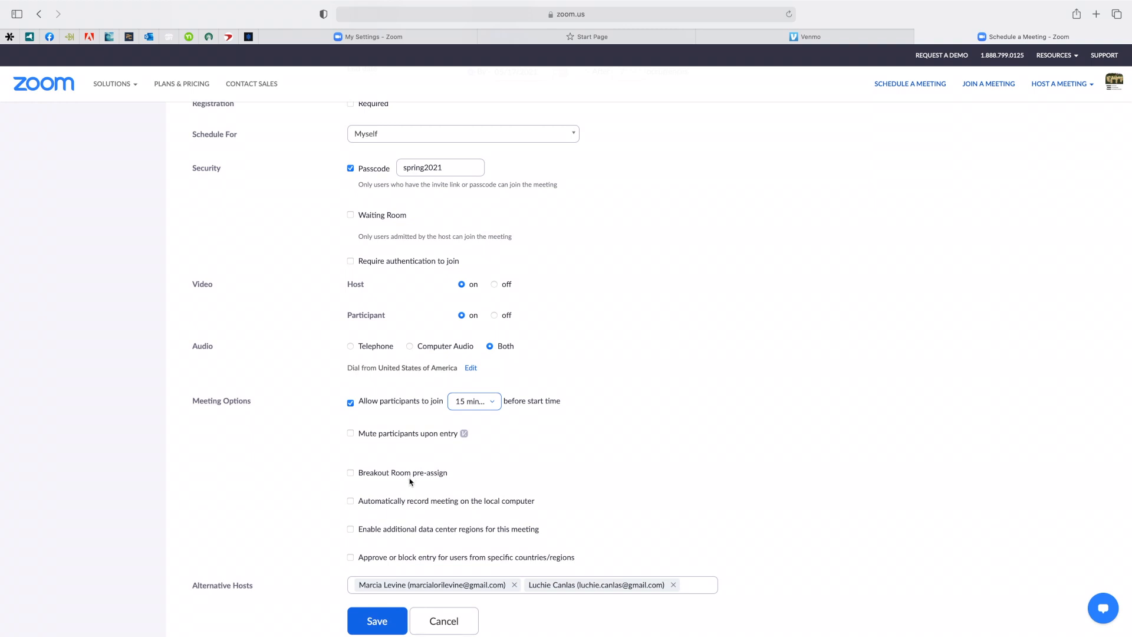
Clear the jumbled Alternative Hosts entry and add your own e-mail address as host.
{"action": "scroll", "coordinate": [422, 485], "scroll_direction": "down", "scroll_amount": 3}
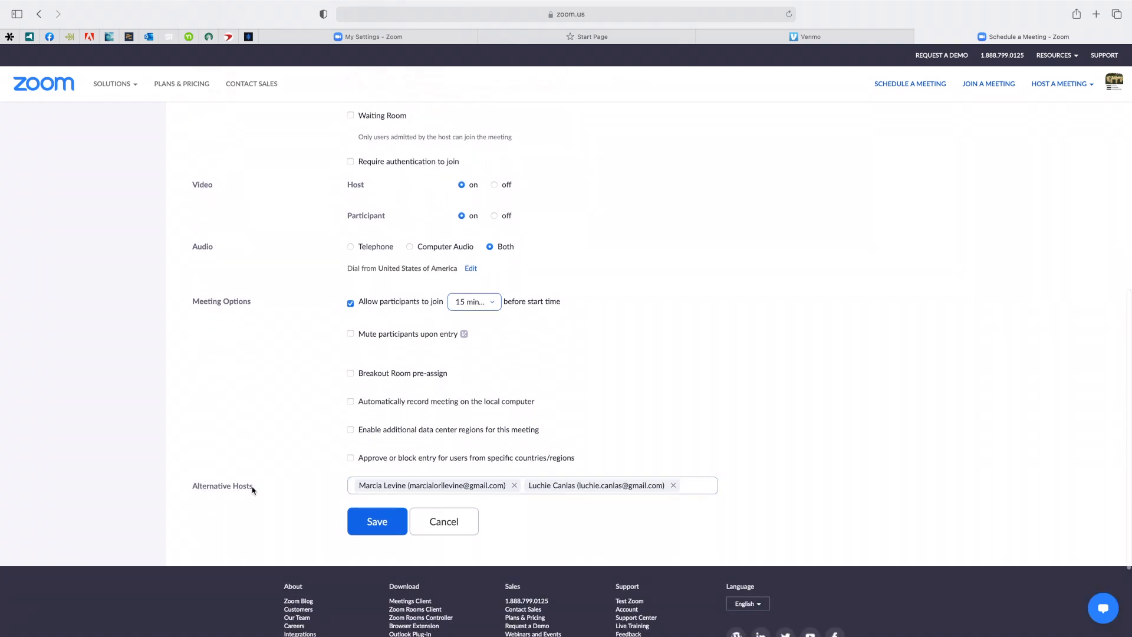
{"action": "left_click", "coordinate": [683, 490]}
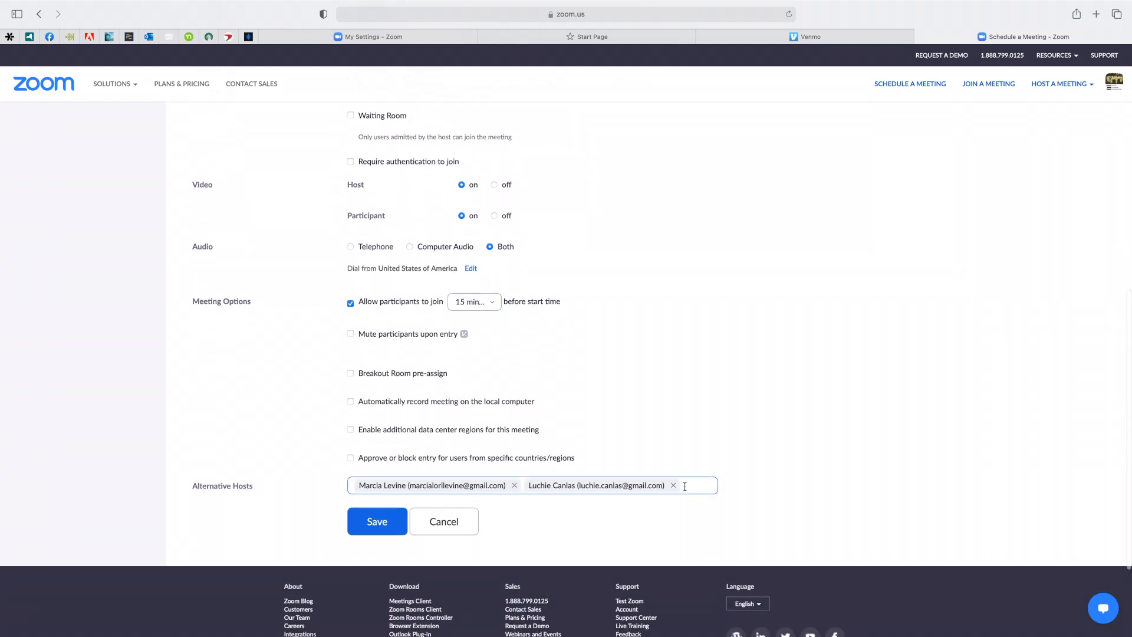
{"action": "key", "text": "BackSpace"}
{"action": "key", "text": "BackSpace"}
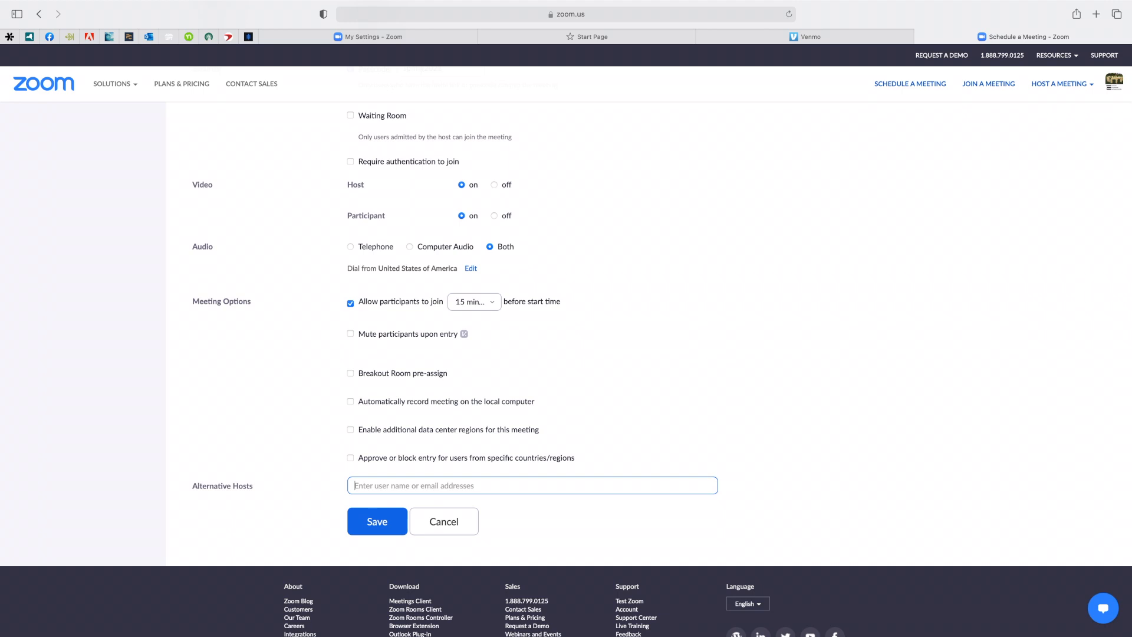
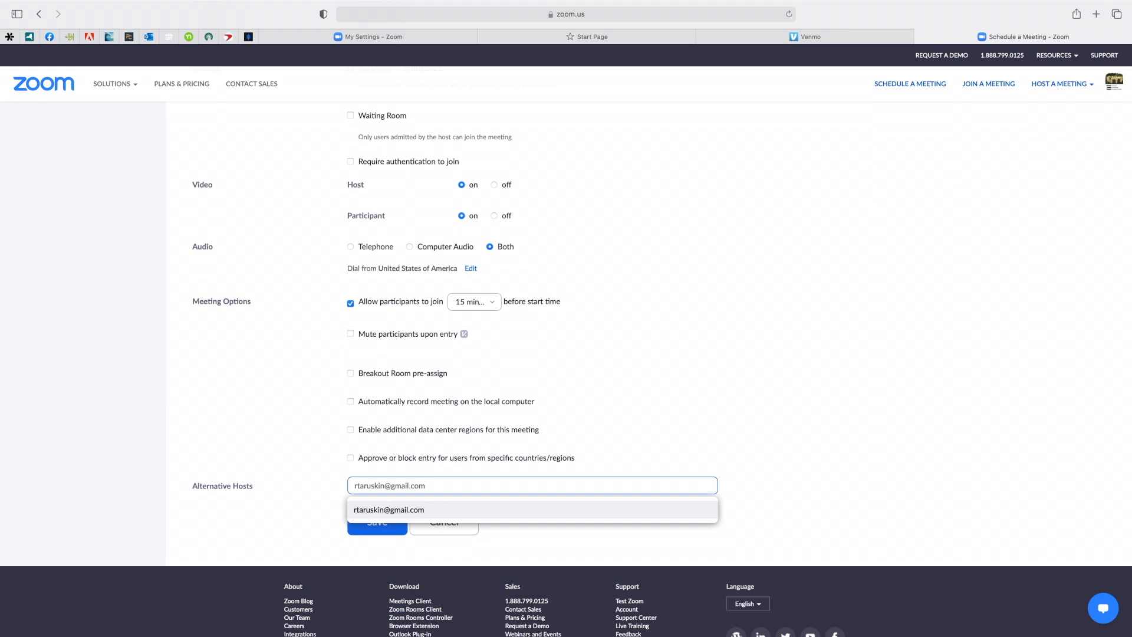
{"action": "type", "text": " luch"}
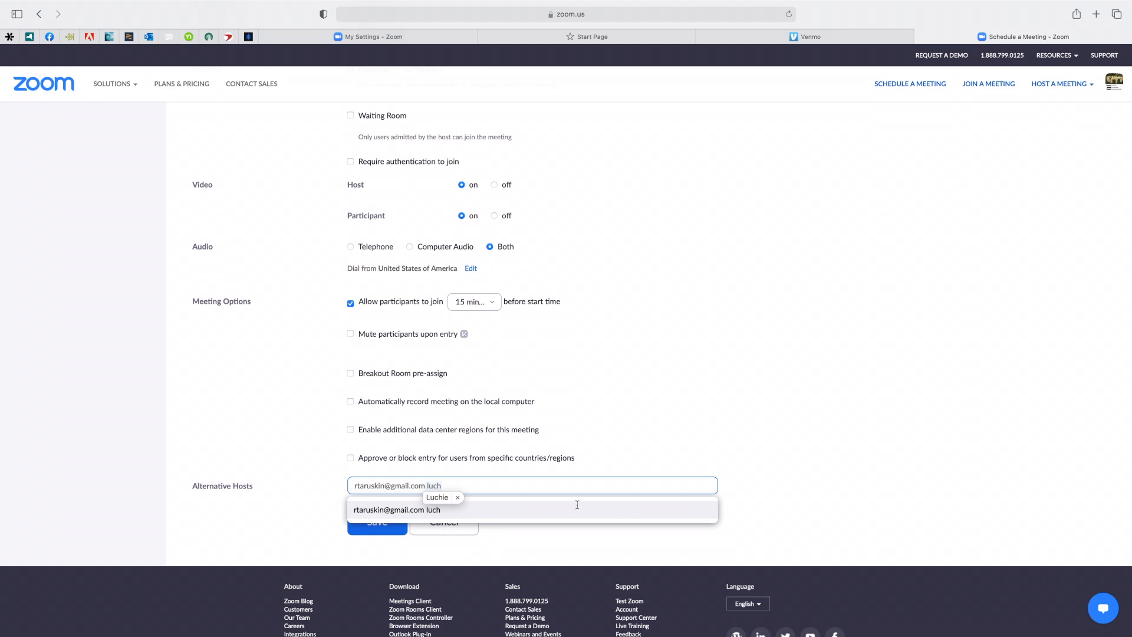
{"action": "left_click", "coordinate": [436, 497]}
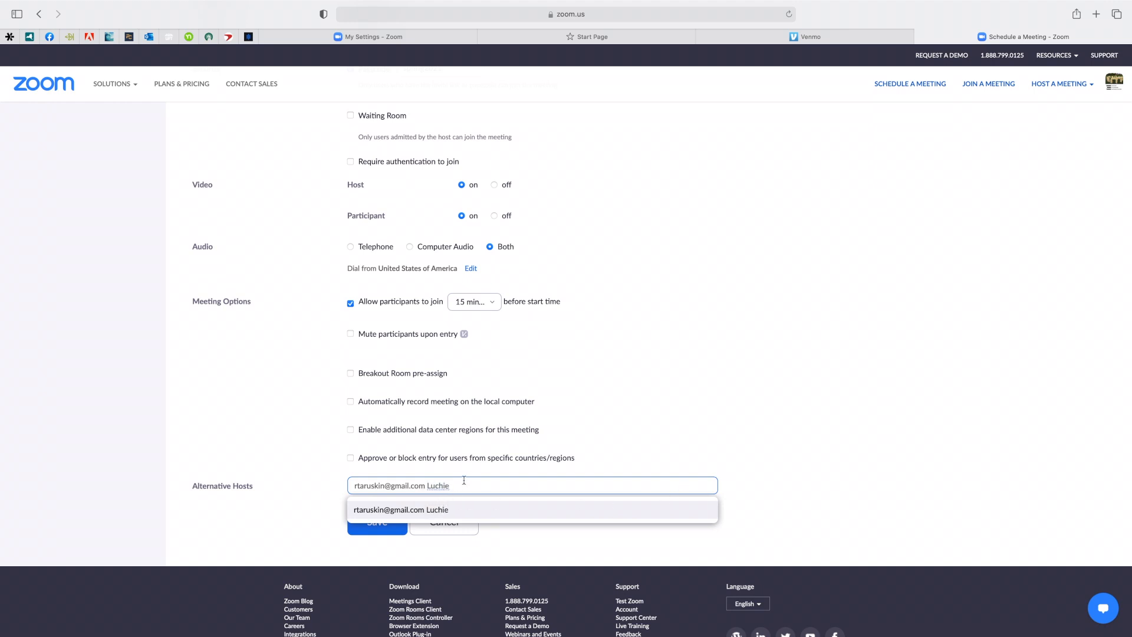
{"action": "key", "text": "super+a"}
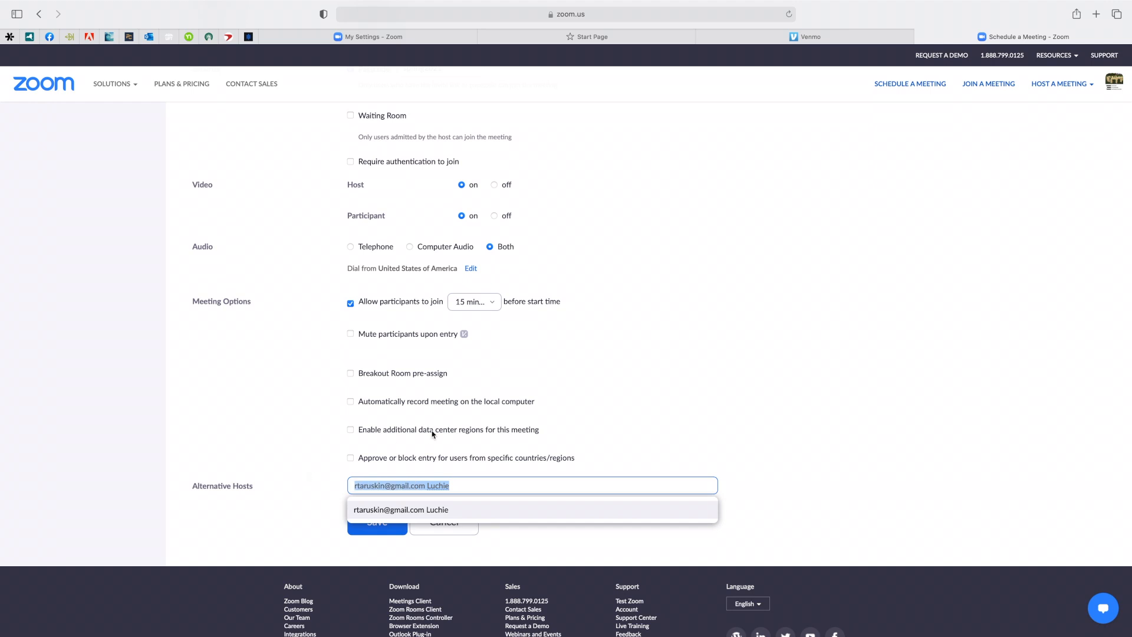
{"action": "type", "text": "ray Taru"}
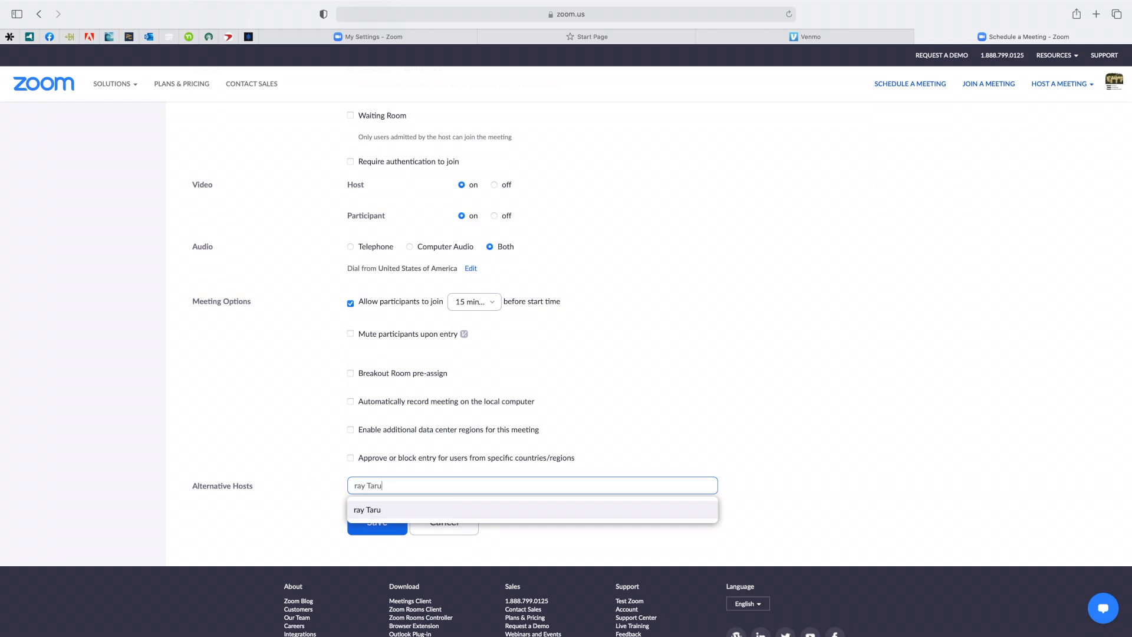
{"action": "key", "text": "BackSpace"}
{"action": "key", "text": "BackSpace"}
{"action": "key", "text": "BackSpace"}
{"action": "key", "text": "BackSpace"}
{"action": "key", "text": "BackSpace"}
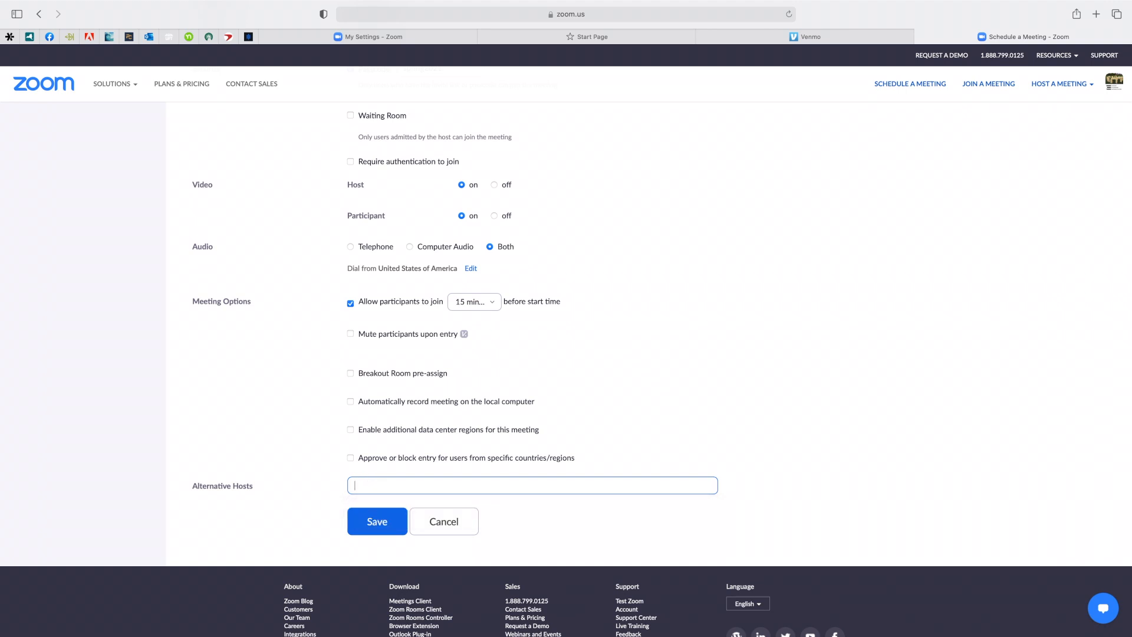
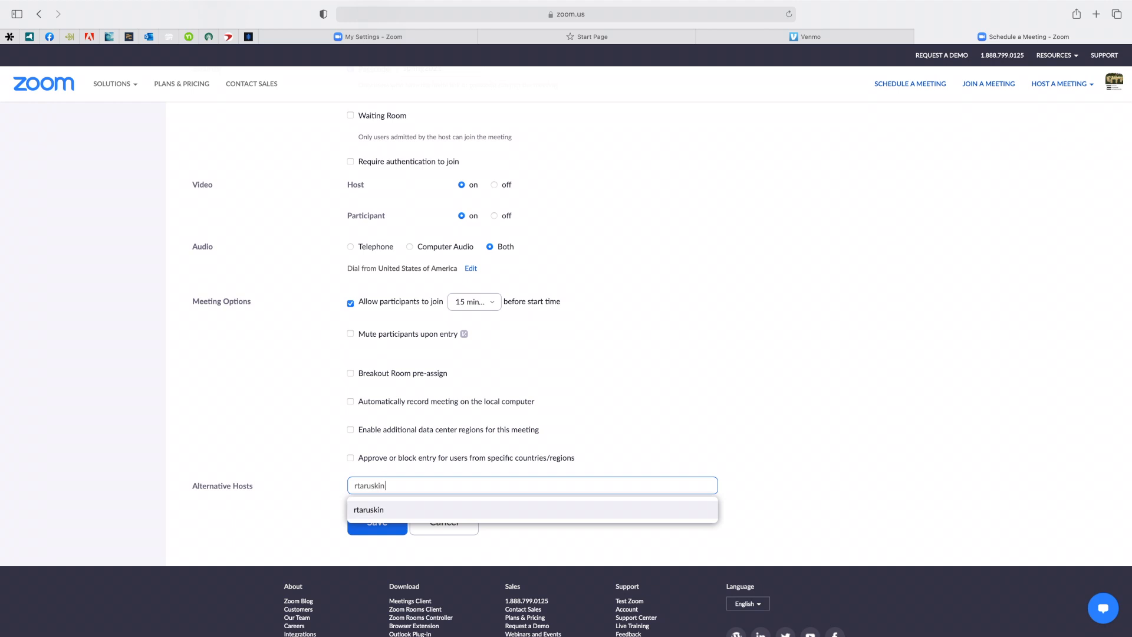
{"action": "key", "text": "Tab"}
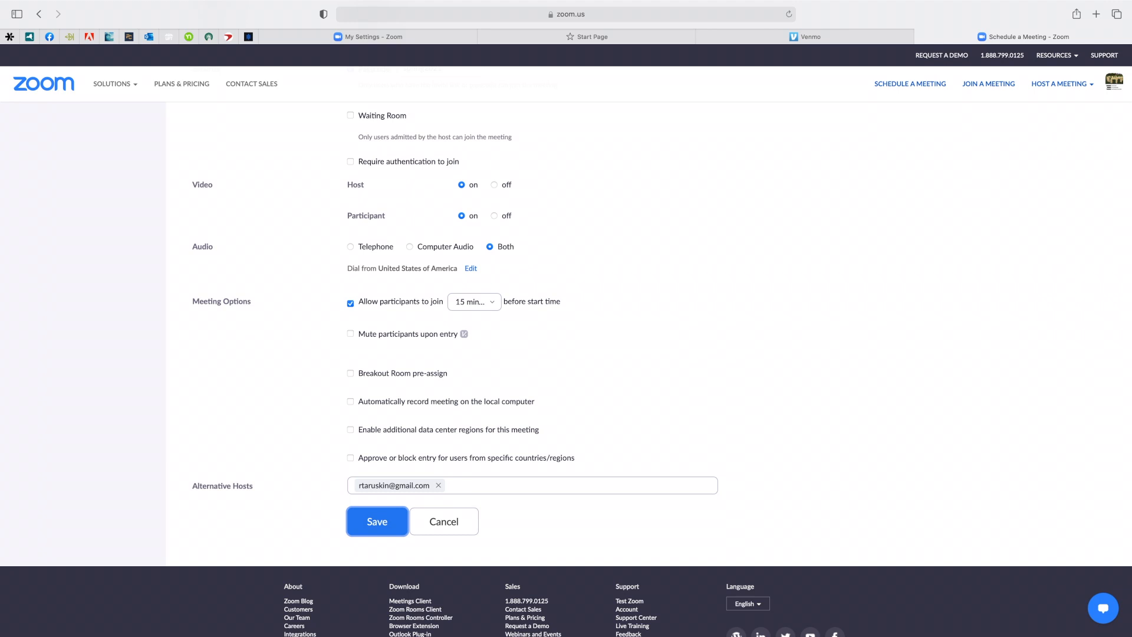
Add three colleagues via name suggestions as alternative hosts, making four in total.
{"action": "left_click", "coordinate": [452, 484]}
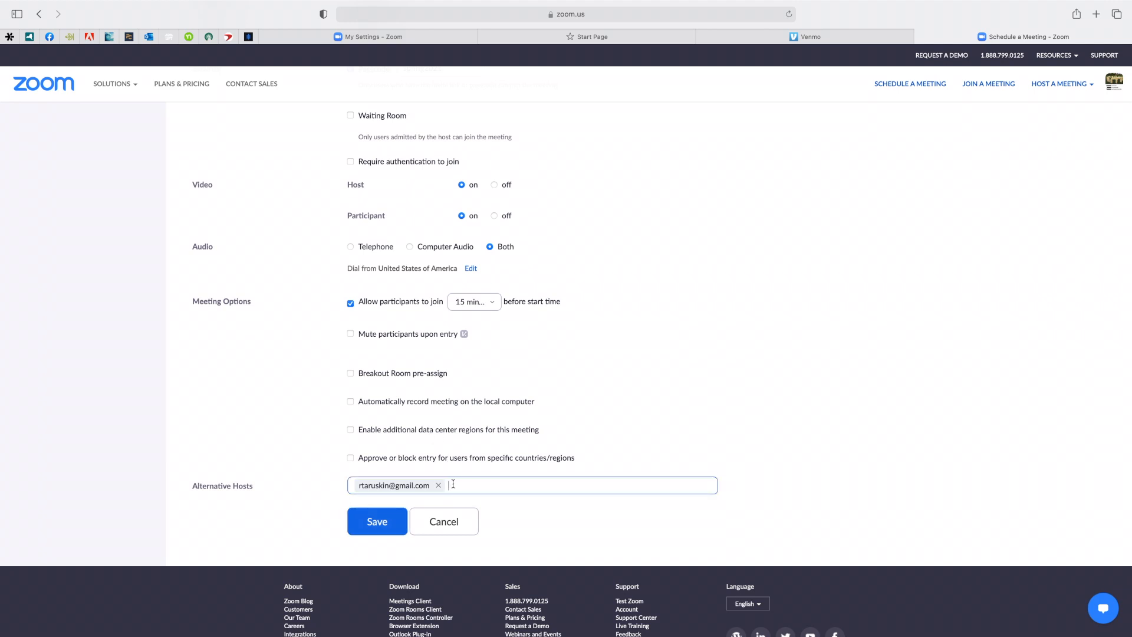
{"action": "type", "text": "juch"}
{"action": "key", "text": "BackSpace"}
{"action": "key", "text": "BackSpace"}
{"action": "key", "text": "BackSpace"}
{"action": "key", "text": "BackSpace"}
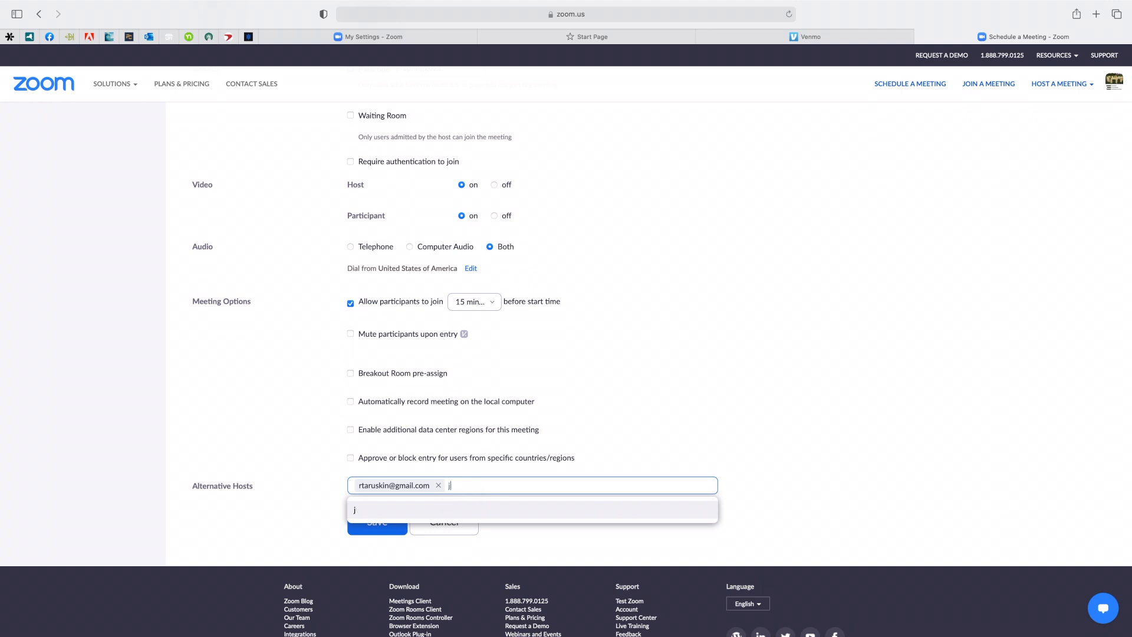
{"action": "type", "text": "luch"}
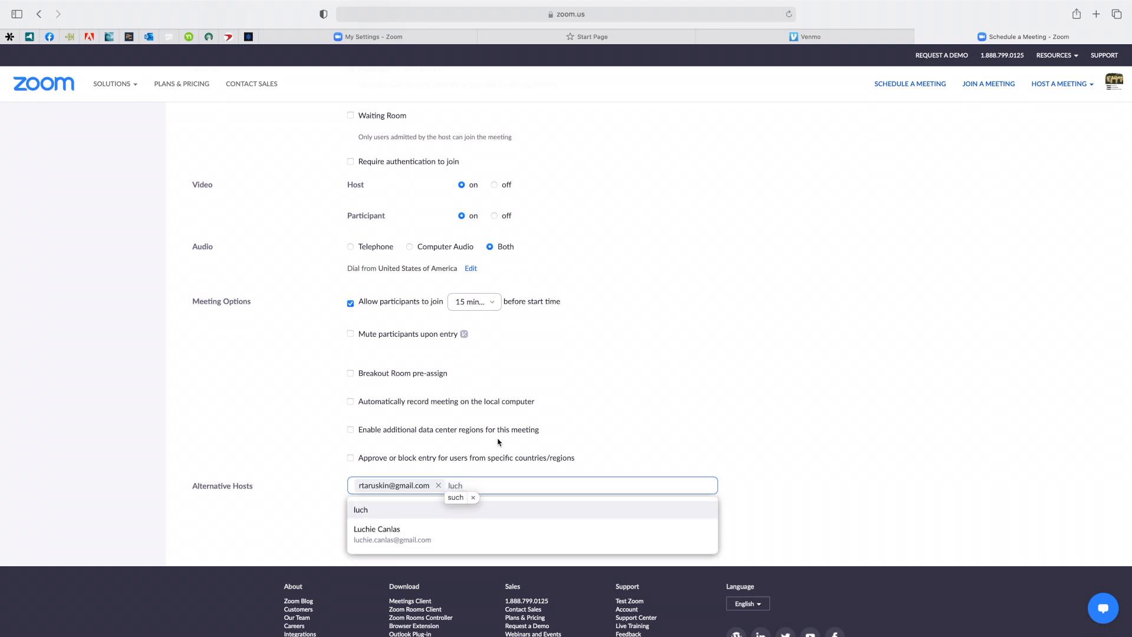
{"action": "left_click", "coordinate": [396, 537]}
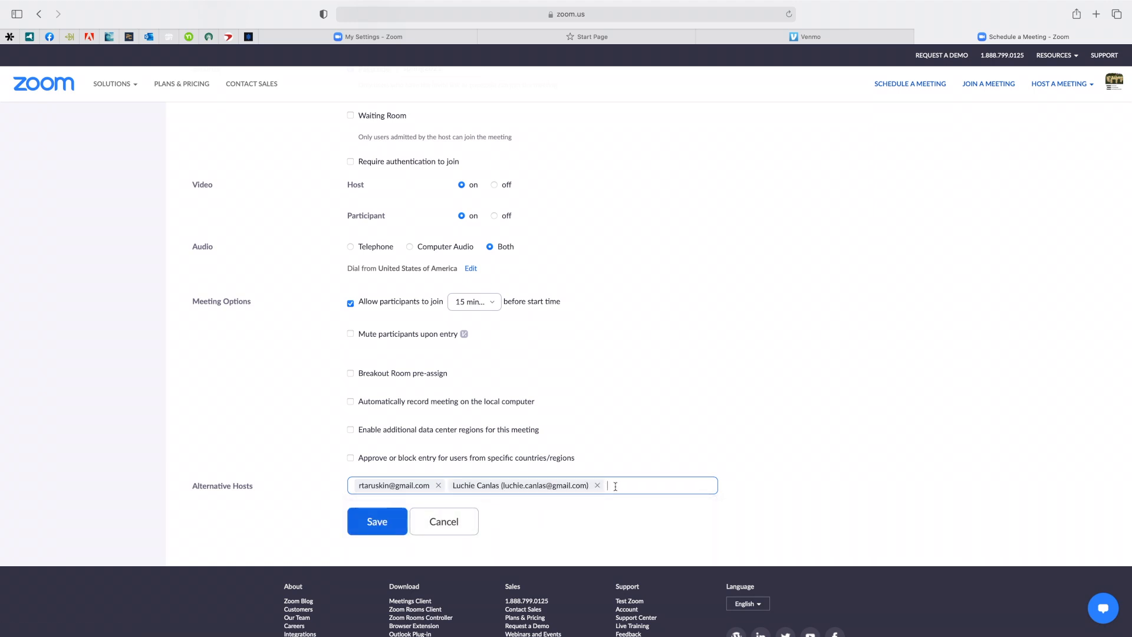
{"action": "type", "text": "laurie"}
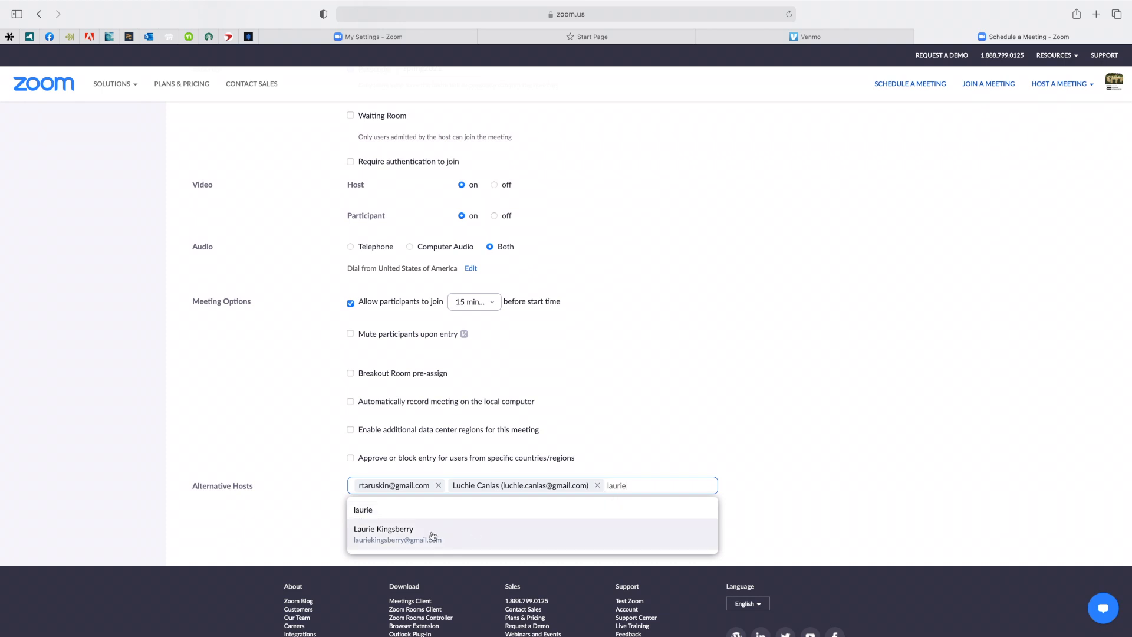
{"action": "left_click", "coordinate": [404, 540]}
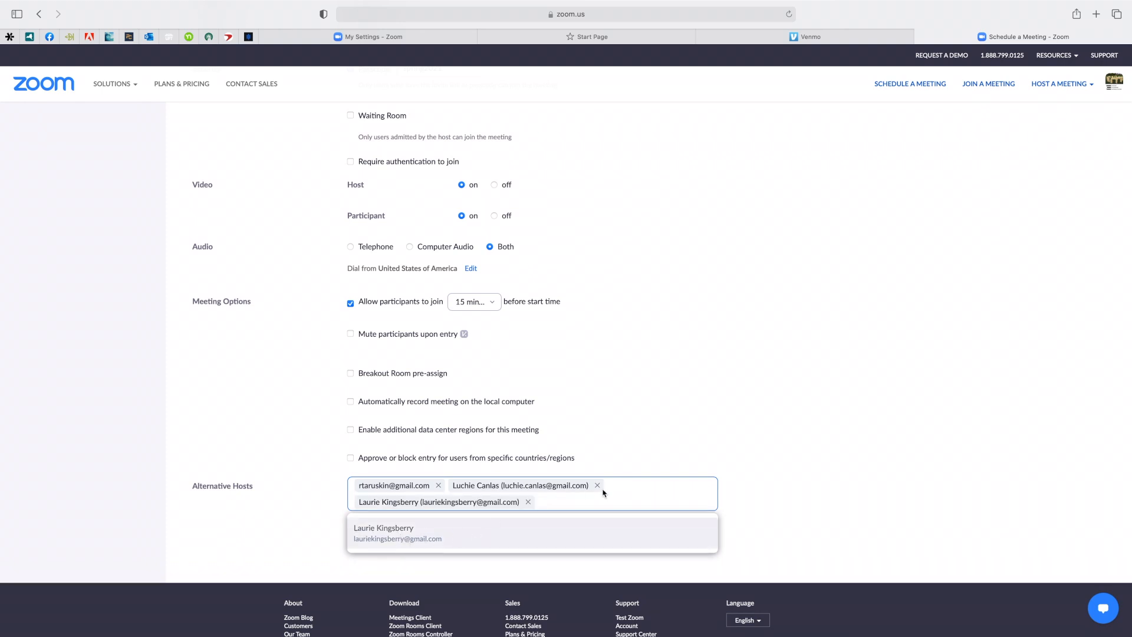
{"action": "type", "text": "marg"}
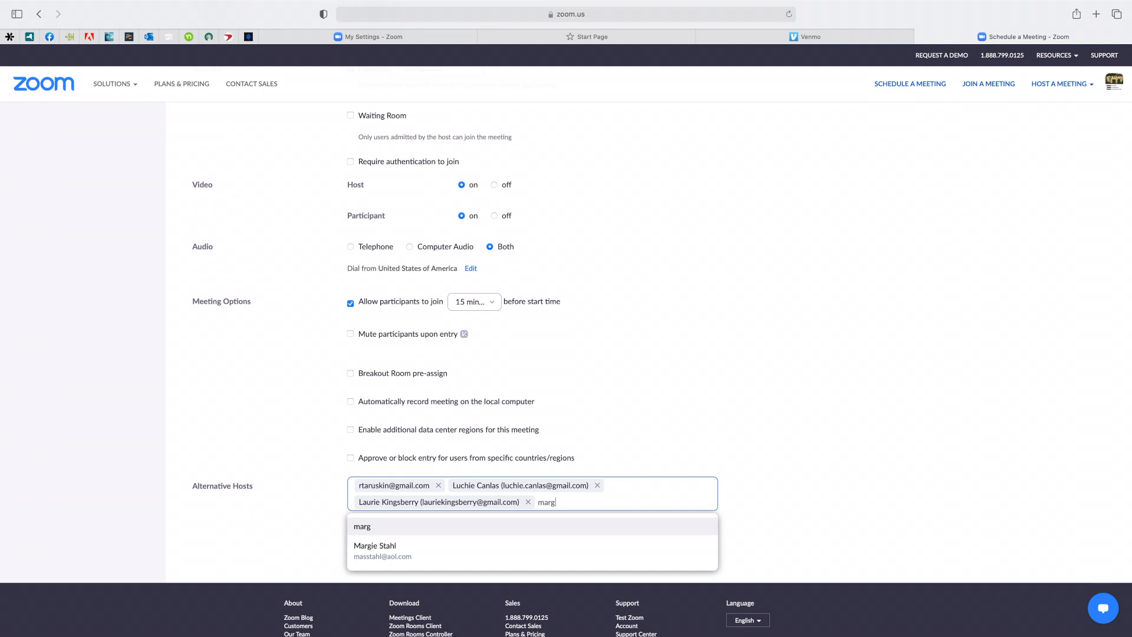
{"action": "left_click", "coordinate": [371, 556]}
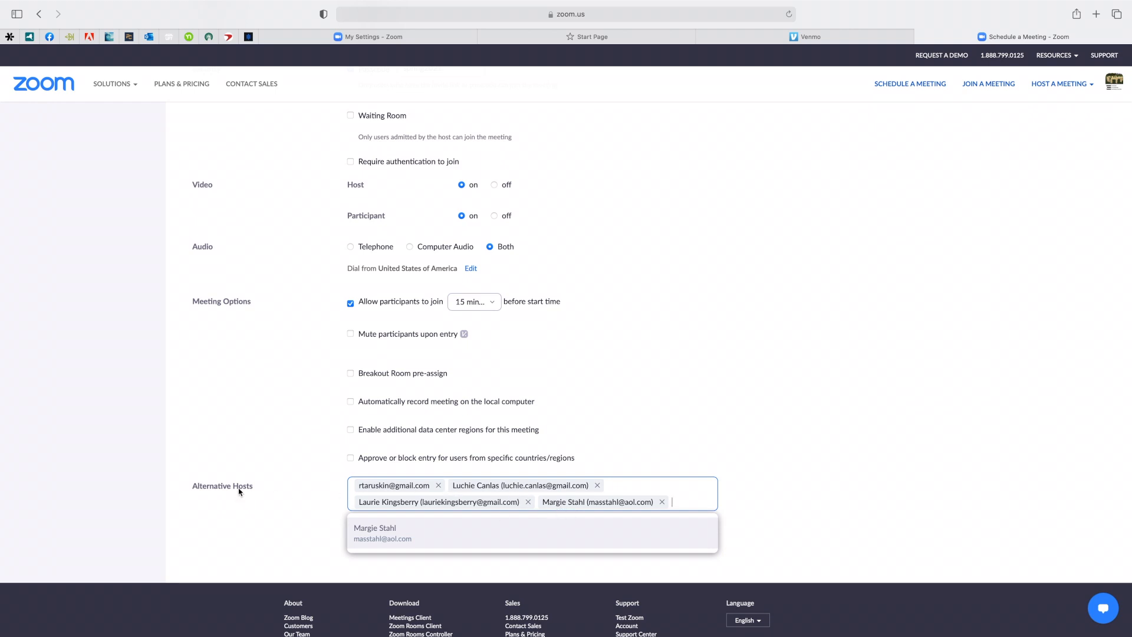
{"action": "scroll", "coordinate": [395, 466], "scroll_direction": "up", "scroll_amount": 5}
{"action": "scroll", "coordinate": [399, 468], "scroll_direction": "up", "scroll_amount": 4}
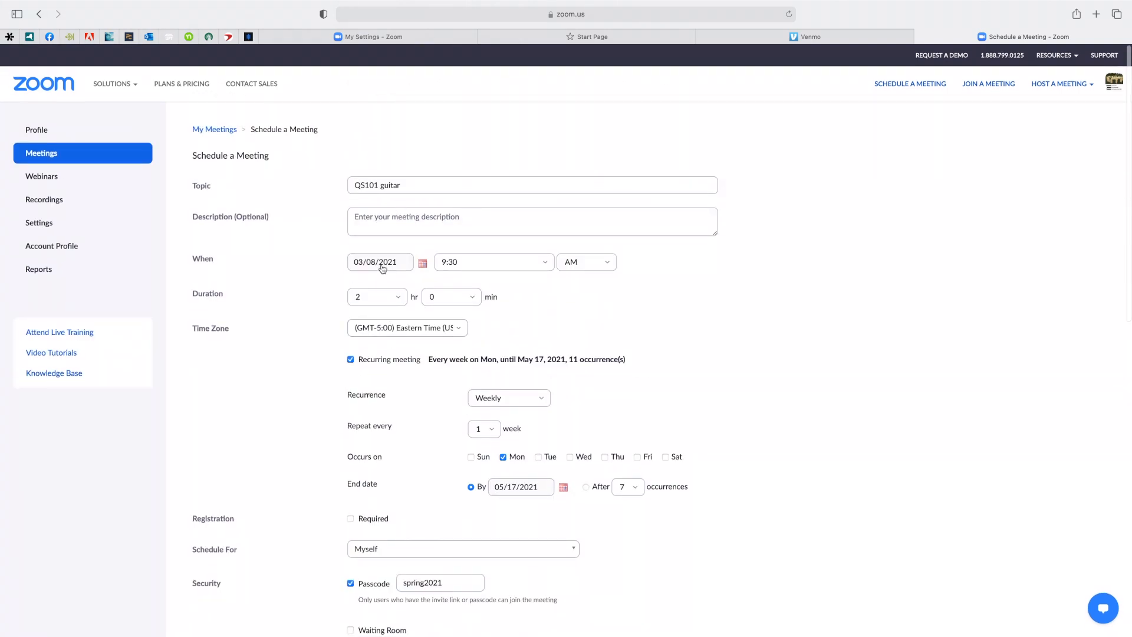
{"action": "left_click", "coordinate": [374, 303]}
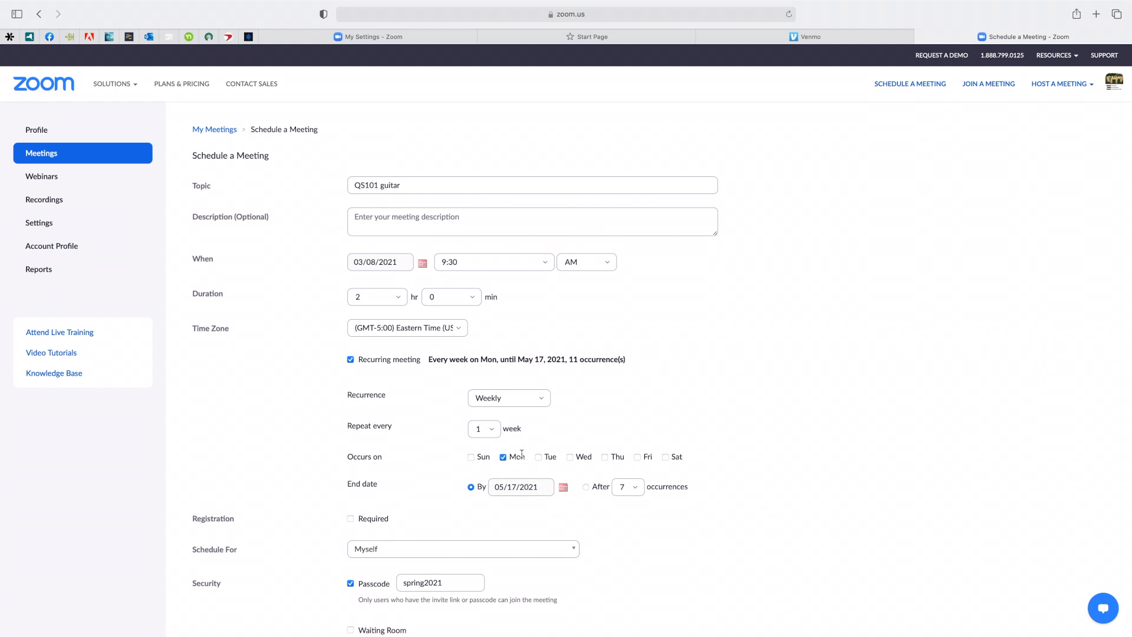
{"action": "scroll", "coordinate": [494, 498], "scroll_direction": "down", "scroll_amount": 2}
{"action": "scroll", "coordinate": [494, 499], "scroll_direction": "down", "scroll_amount": 2}
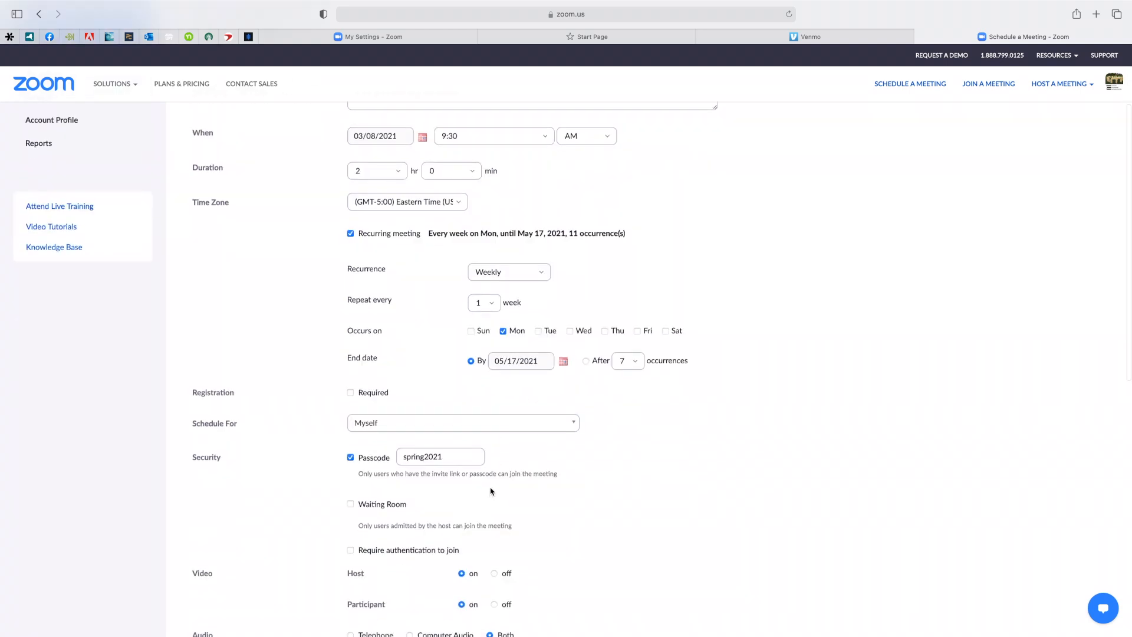
{"action": "scroll", "coordinate": [491, 492], "scroll_direction": "down", "scroll_amount": 15}
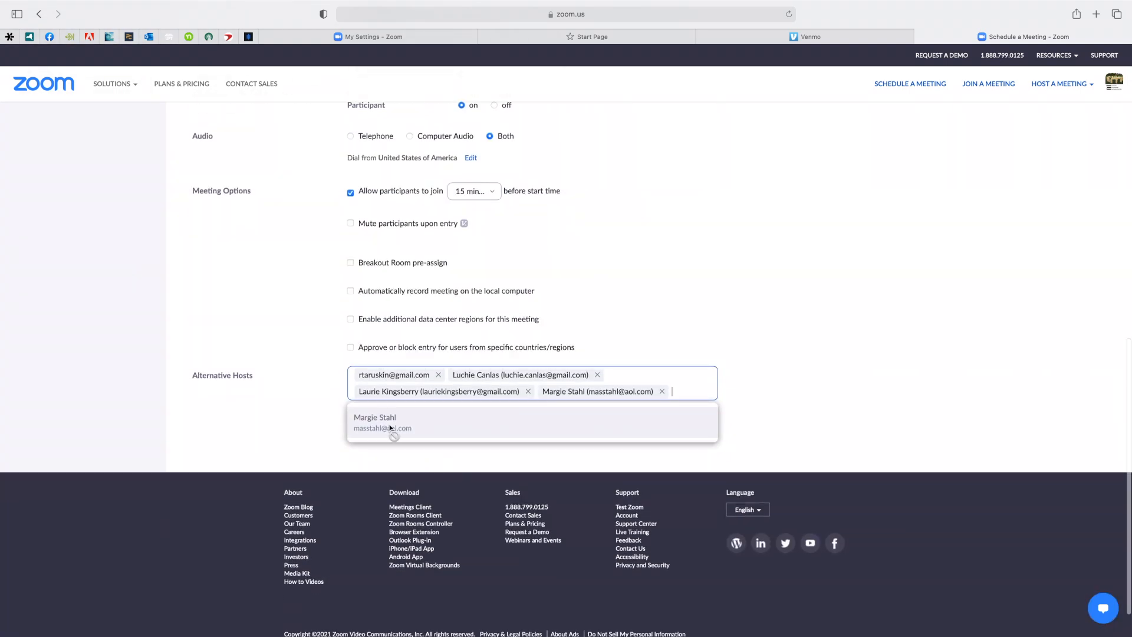
Save the meeting to reach its Manage 'QS101 guitar' page.
{"action": "left_click", "coordinate": [815, 392]}
{"action": "left_click", "coordinate": [376, 430]}
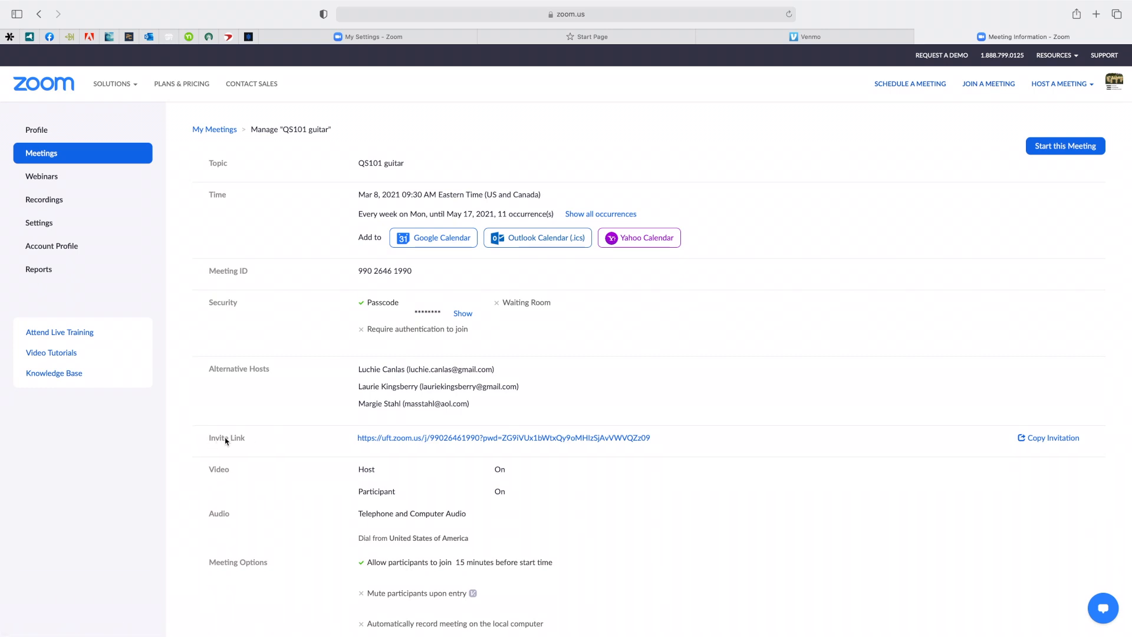
Copy the QS101 guitar meeting invitation text to the clipboard.
{"action": "left_click", "coordinate": [1040, 440]}
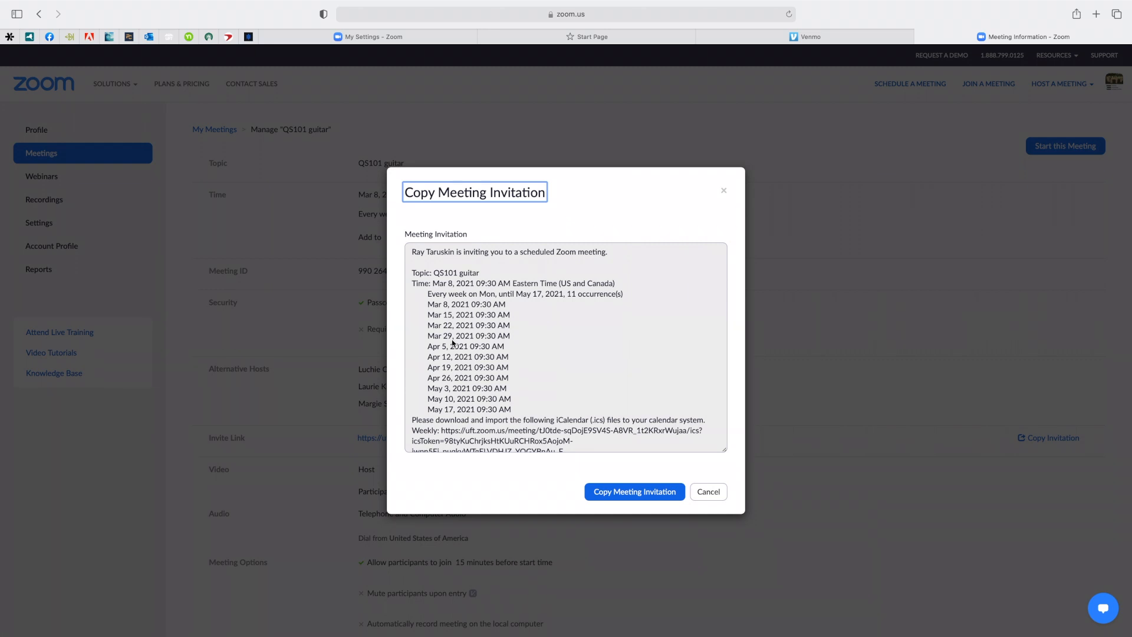
{"action": "left_click", "coordinate": [649, 496]}
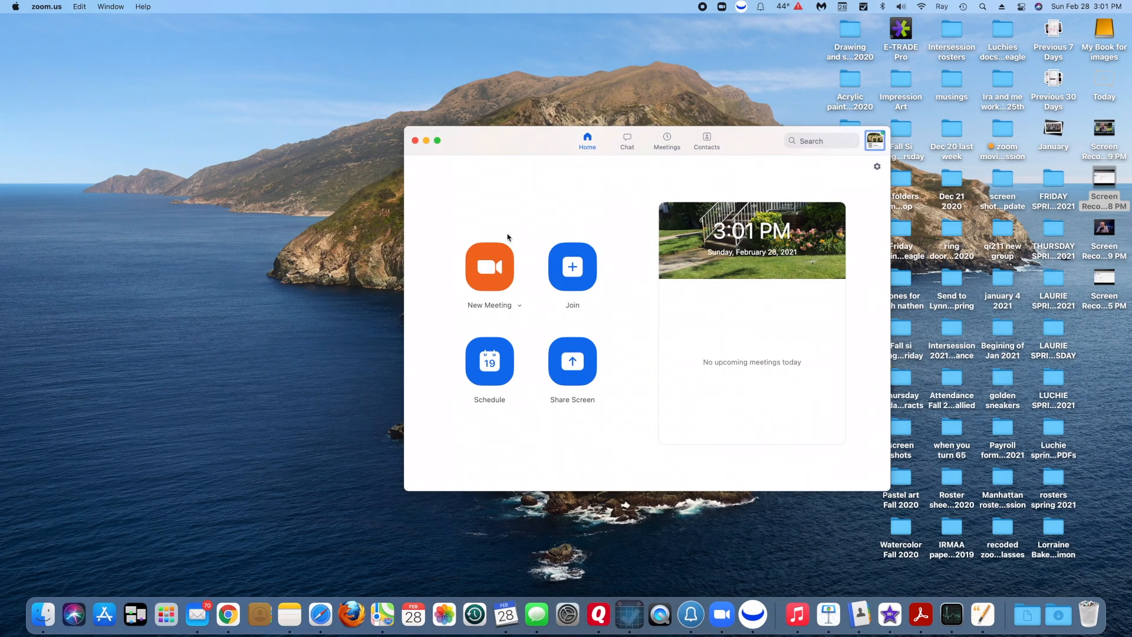
Open Apple Mail and start a new message addressed to your own e-mail address.
{"action": "left_click", "coordinate": [198, 614]}
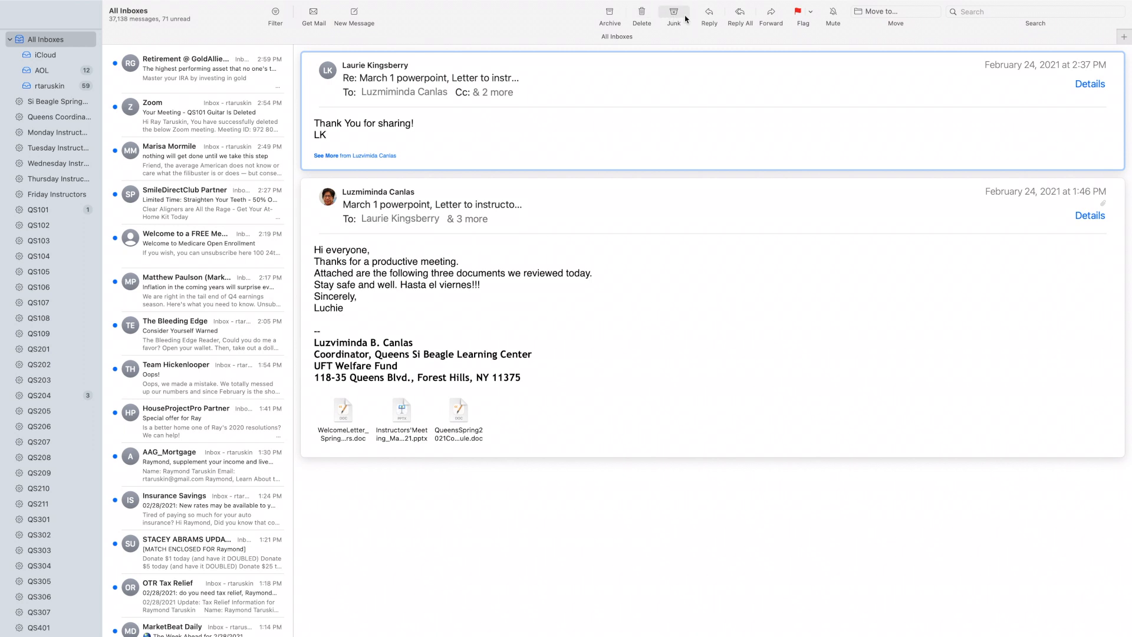
{"action": "left_click", "coordinate": [353, 13]}
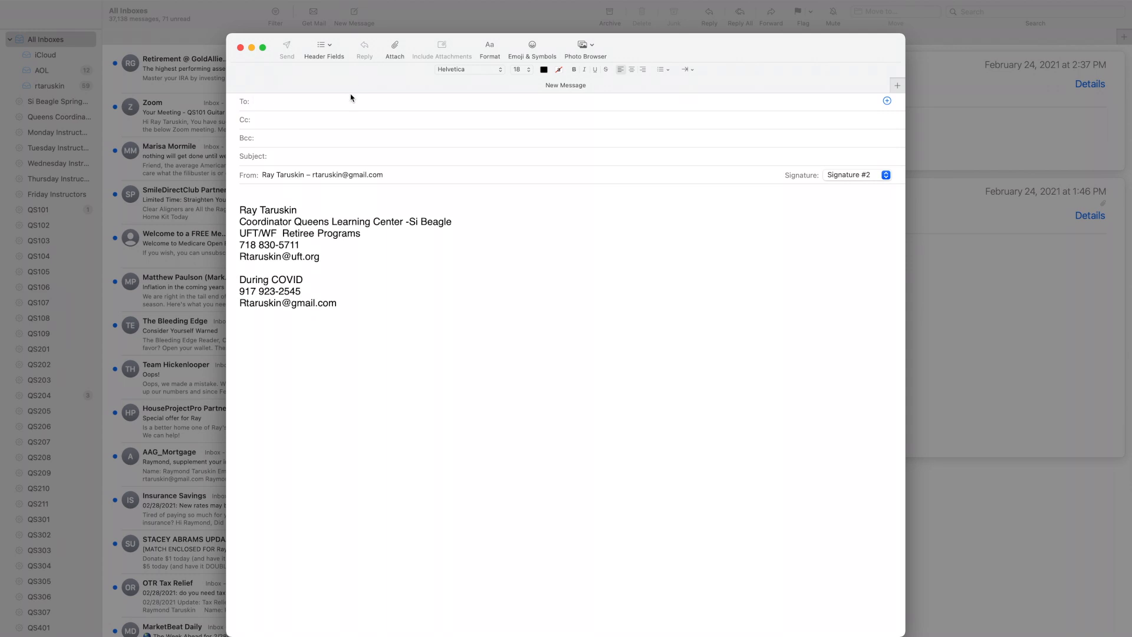
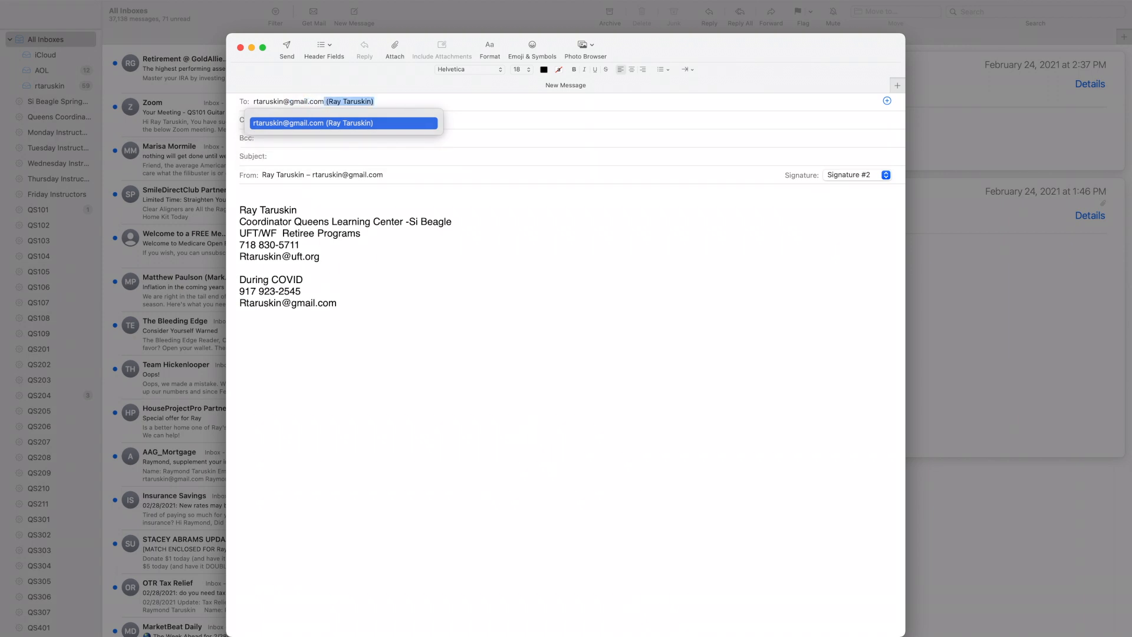
{"action": "key", "text": "Return"}
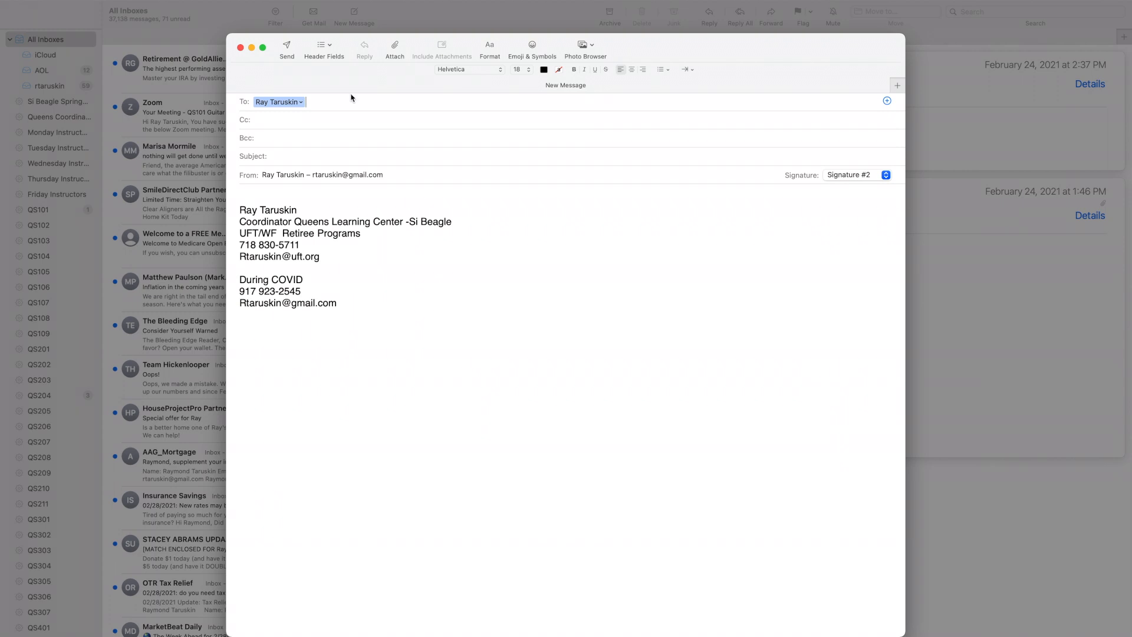
Add the Queens Coordinators group to the draft's Cc field.
{"action": "left_click", "coordinate": [281, 120]}
{"action": "type", "text": "queens"}
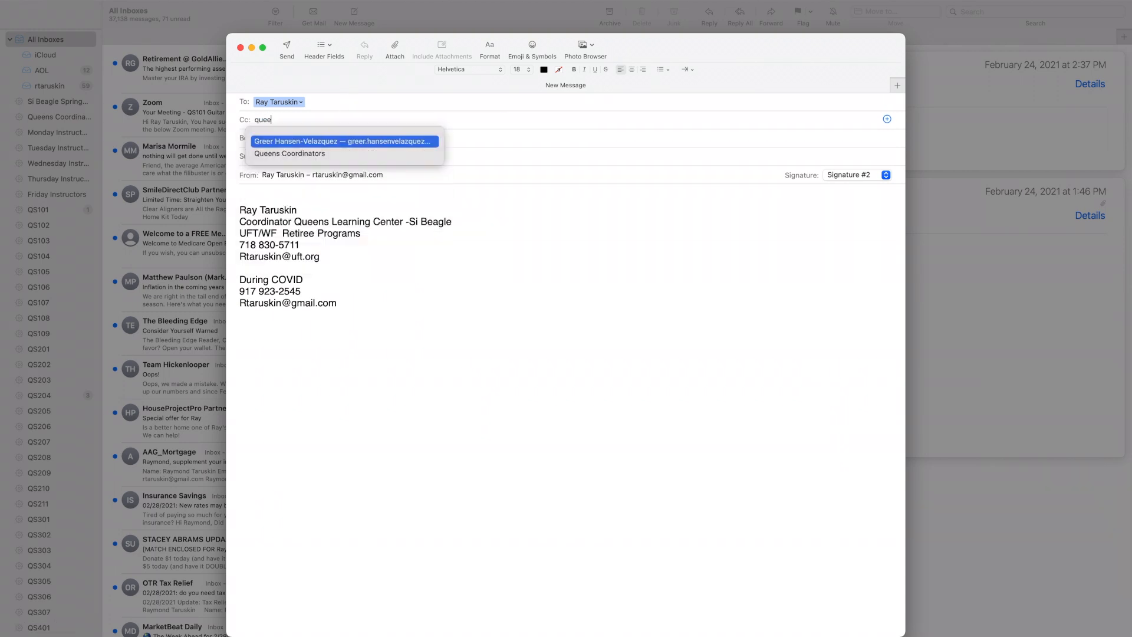
{"action": "type", "text": "ordinators"}
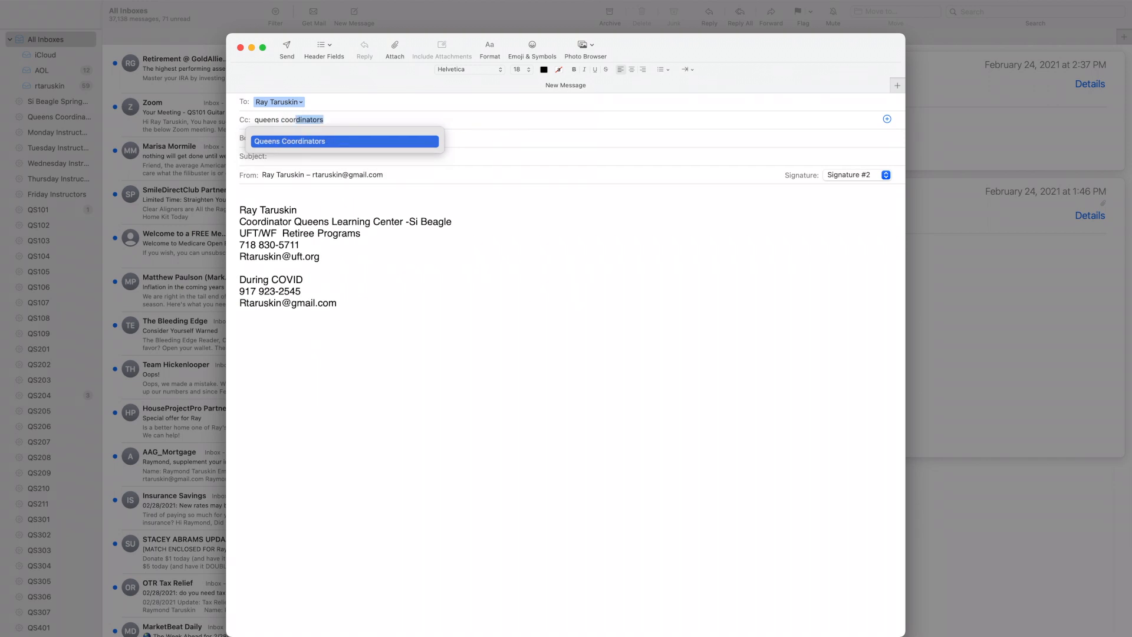
{"action": "key", "text": "Return"}
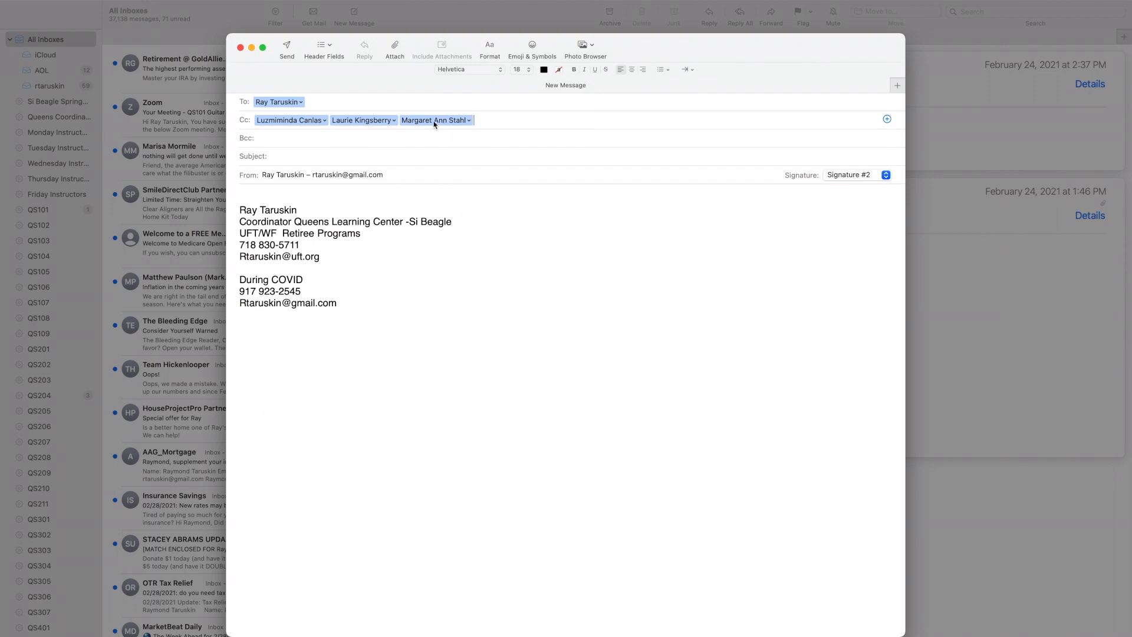
Add the QS101 Guitar Beginners group to the Bcc field.
{"action": "left_click", "coordinate": [279, 141]}
{"action": "left_click", "coordinate": [278, 139]}
{"action": "type", "text": "qs101 Guitar Beginners"}
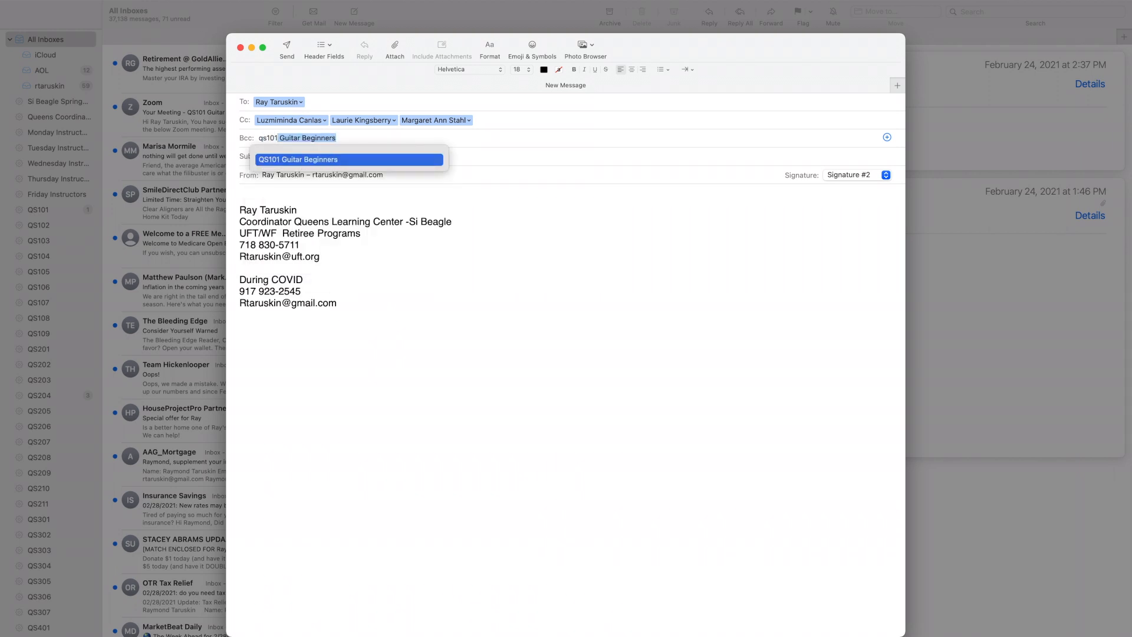
{"action": "key", "text": "Return"}
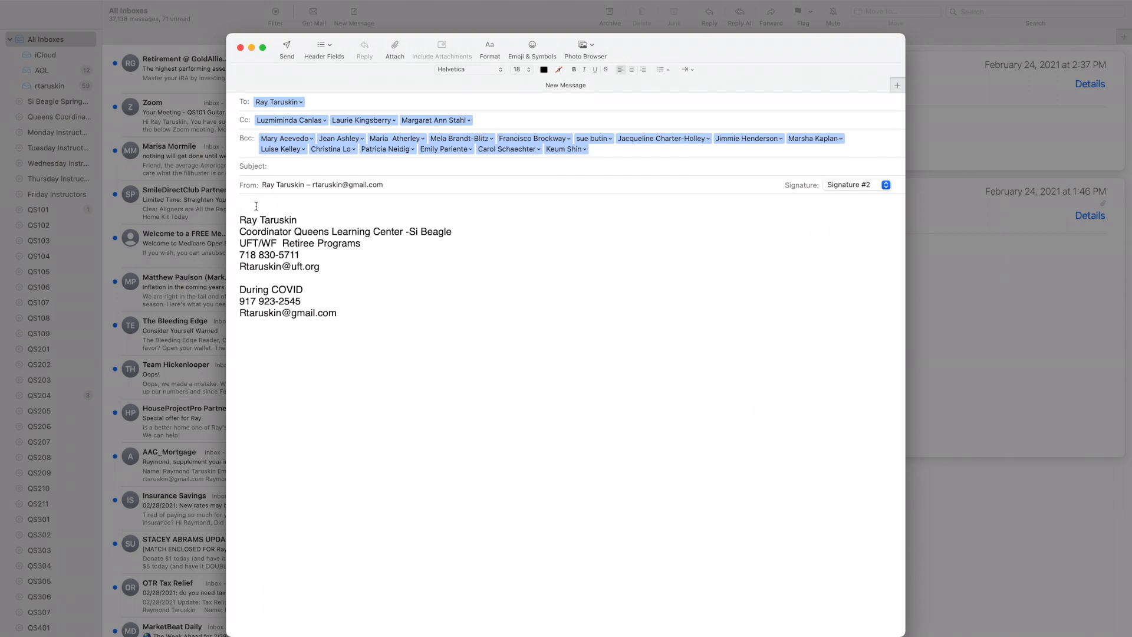
Paste the Zoom invitation into the body, change 11 occurrence(s) to 10, and delete the Mar 29, 2021 date.
{"action": "right_click", "coordinate": [256, 206]}
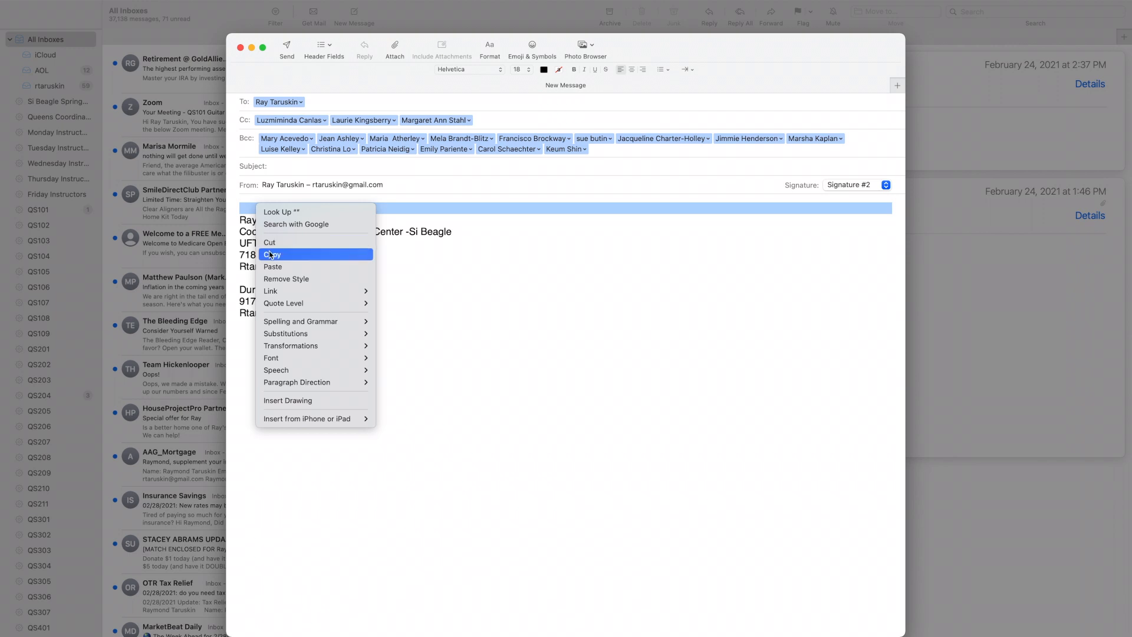
{"action": "left_click", "coordinate": [275, 271]}
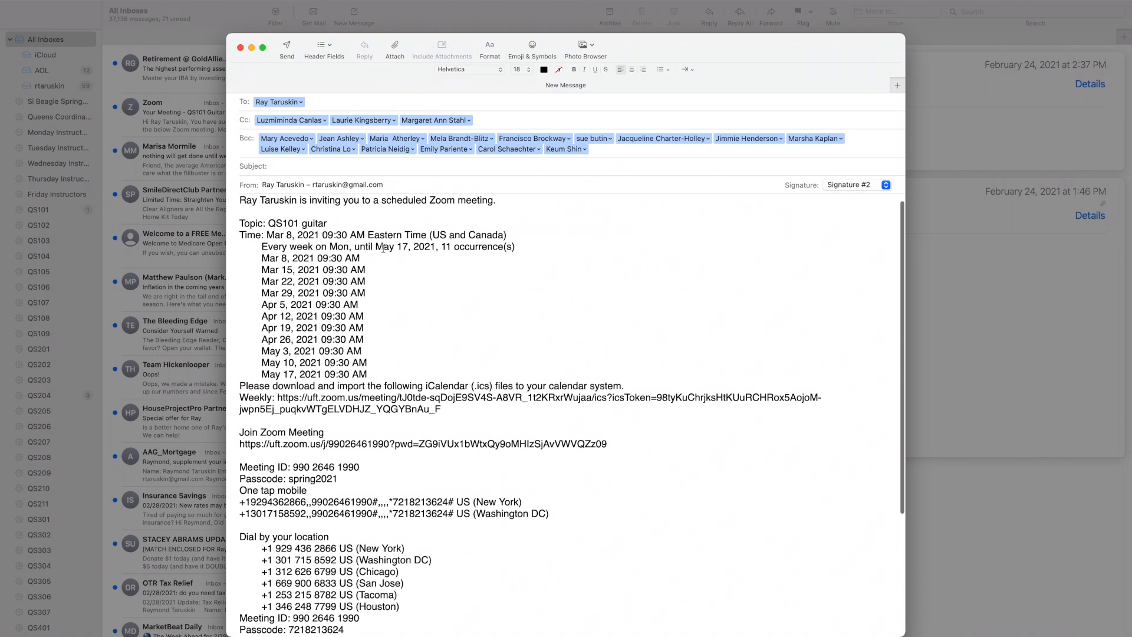
{"action": "left_click_drag", "start_coordinate": [446, 247], "coordinate": [451, 247]}
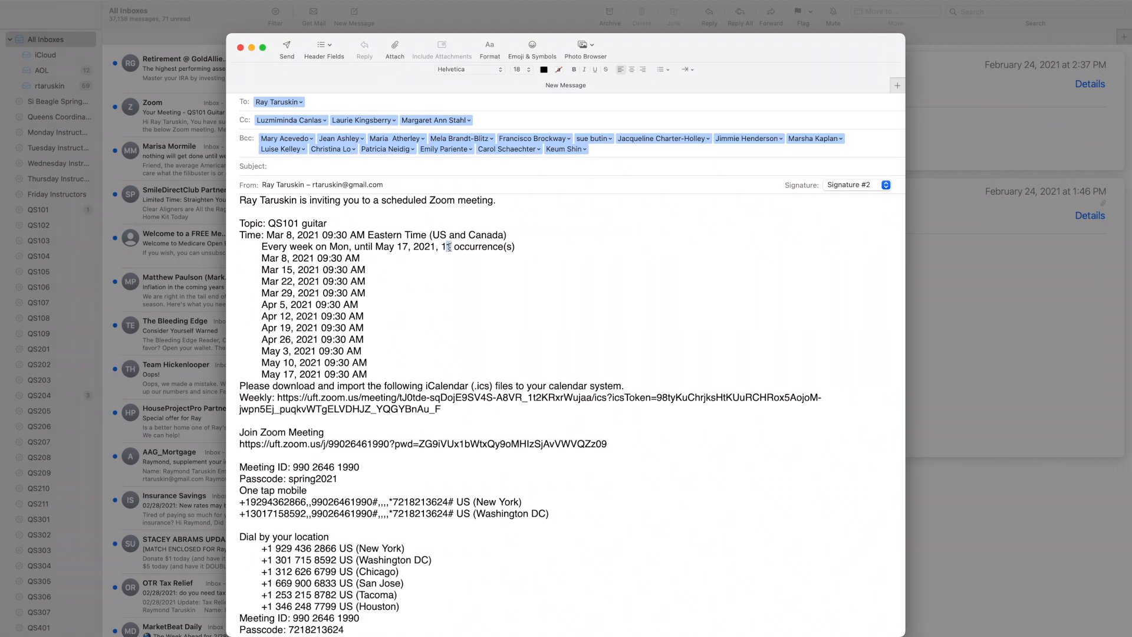
{"action": "type", "text": "0"}
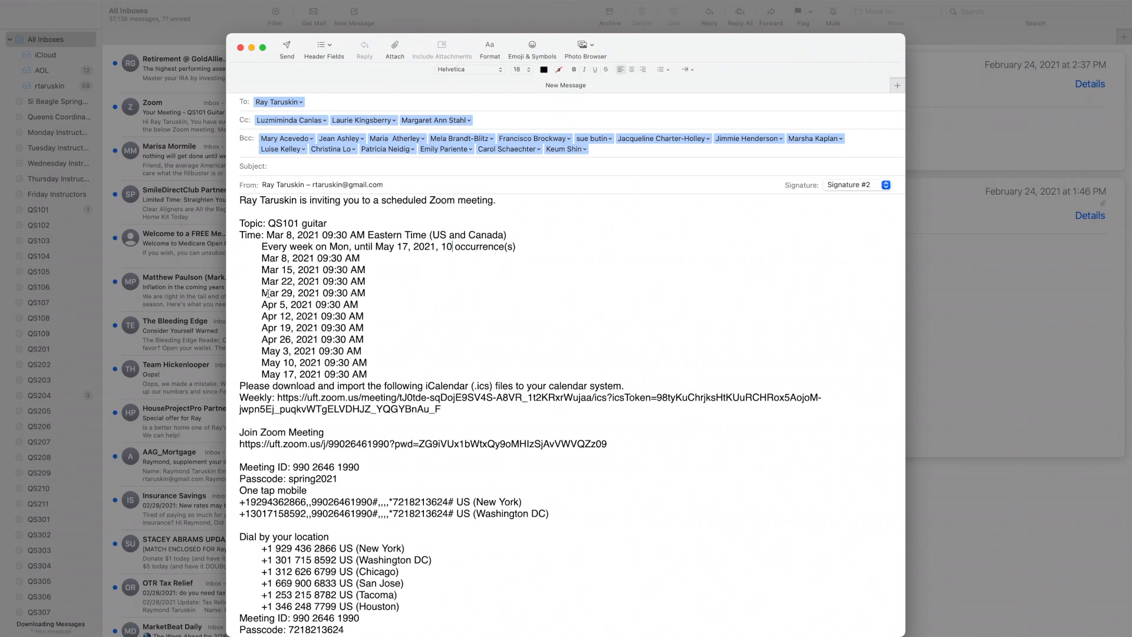
{"action": "left_click_drag", "start_coordinate": [261, 292], "coordinate": [366, 293]}
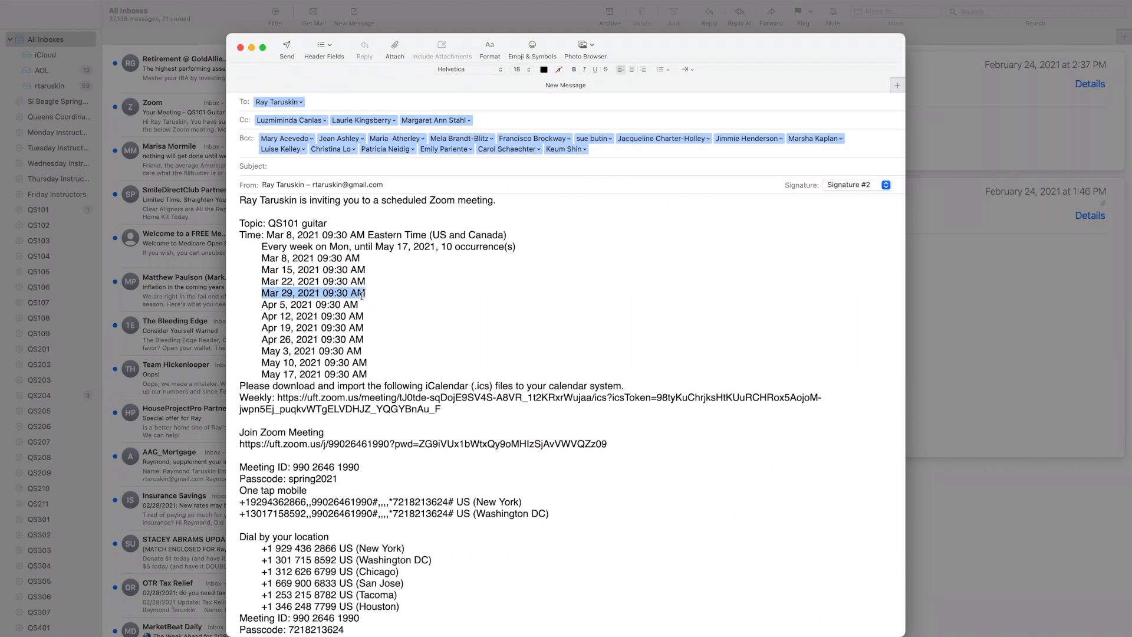
{"action": "key", "text": "BackSpace"}
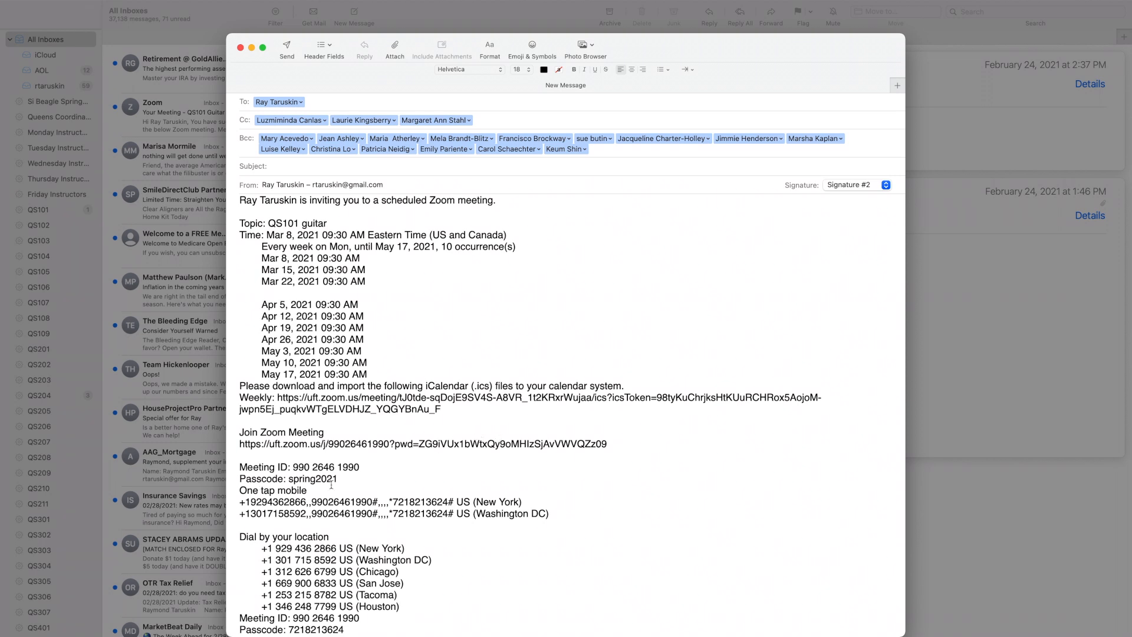
Delete the One tap mobile and Dial by your location numbers so the invitation ends at the passcode.
{"action": "scroll", "coordinate": [332, 484], "scroll_direction": "down", "scroll_amount": 3}
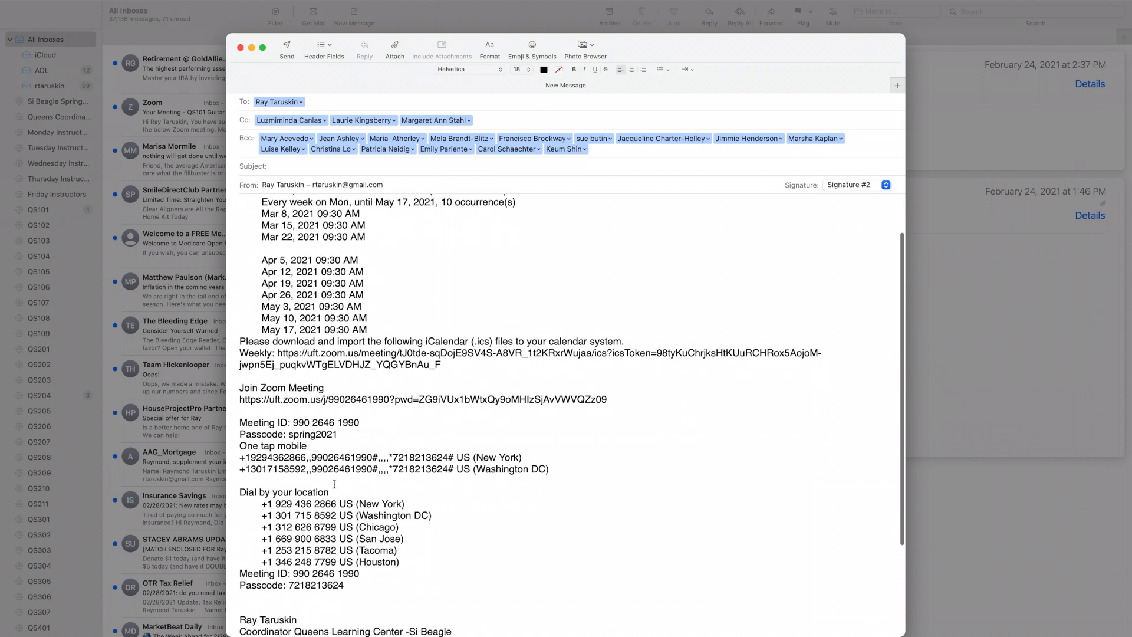
{"action": "scroll", "coordinate": [334, 484], "scroll_direction": "down", "scroll_amount": 1}
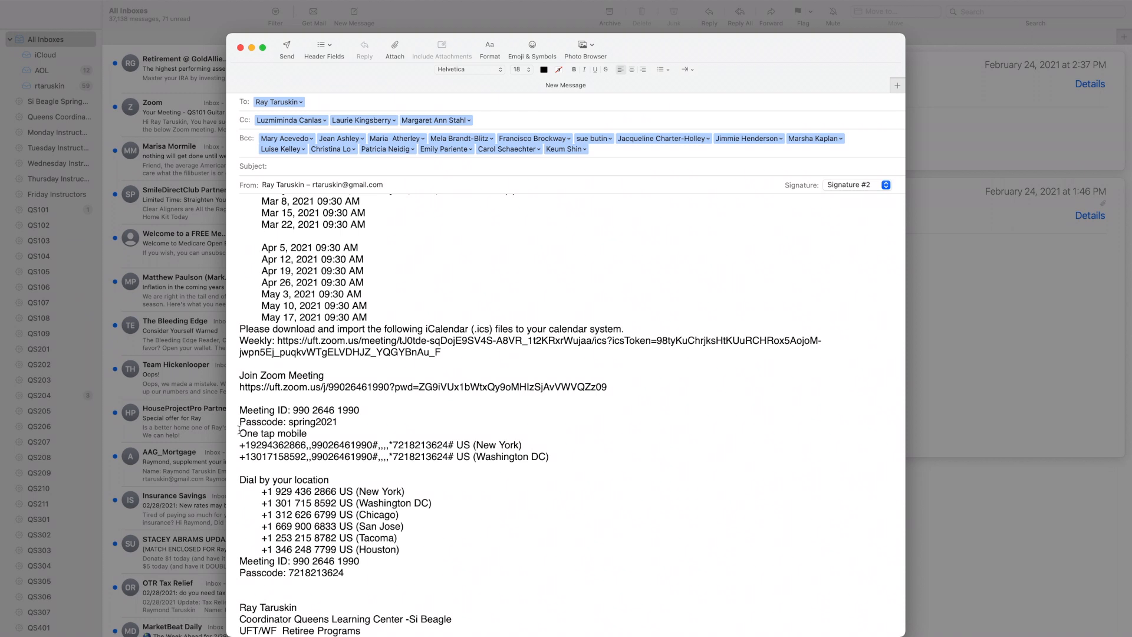
{"action": "left_click_drag", "start_coordinate": [239, 430], "coordinate": [362, 572]}
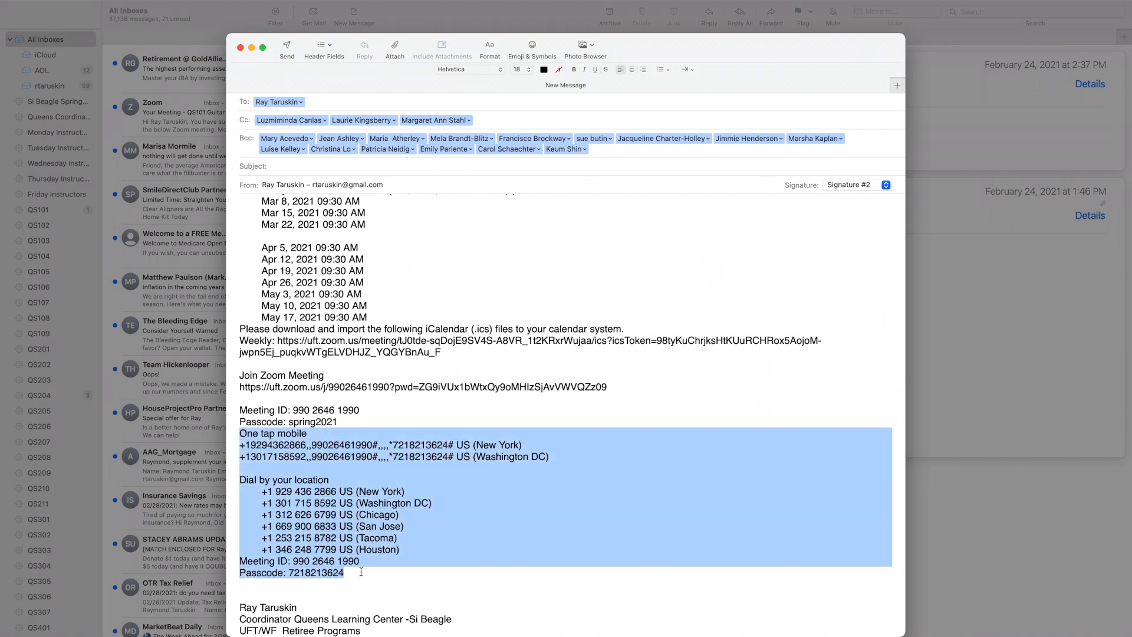
{"action": "key", "text": "BackSpace"}
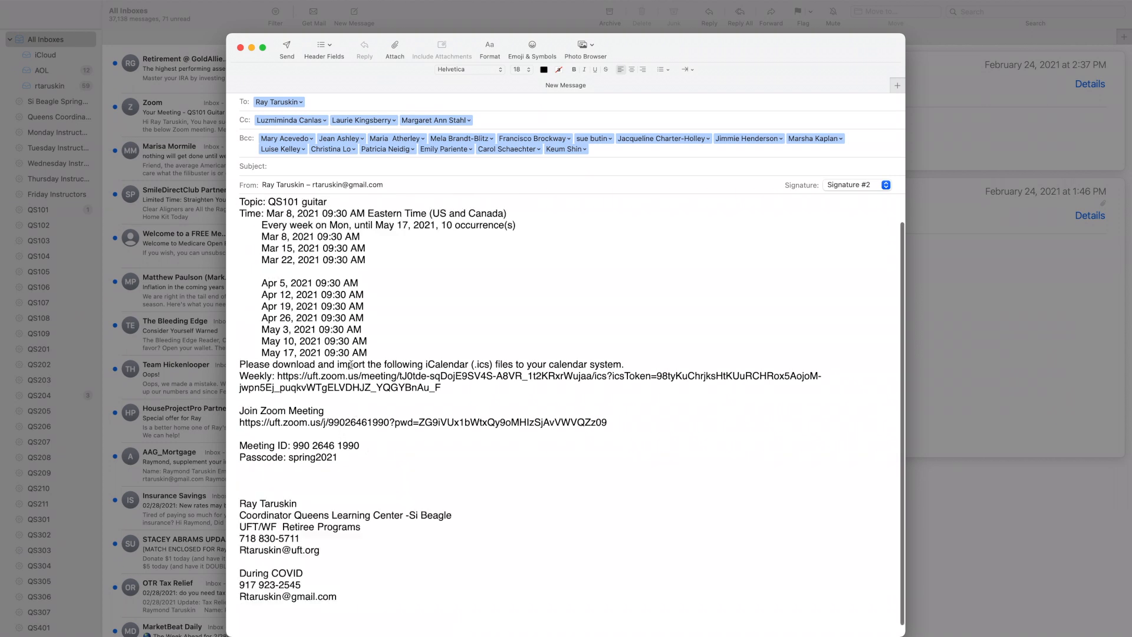
{"action": "scroll", "coordinate": [318, 337], "scroll_direction": "up", "scroll_amount": 1}
{"action": "scroll", "coordinate": [318, 337], "scroll_direction": "up", "scroll_amount": 3}
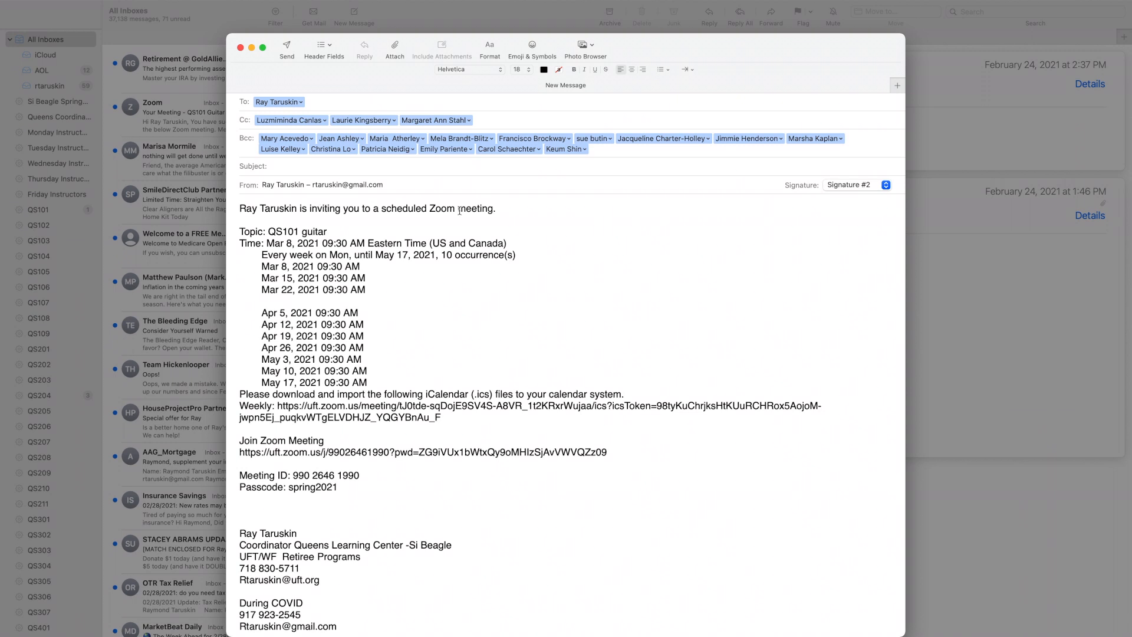
Write 'Dear Retiree,' and 'I am so glad to invite you to this class.' above the invitation.
{"action": "key", "text": "Return"}
{"action": "key", "text": "Return"}
{"action": "key", "text": "Return"}
{"action": "key", "text": "Return"}
{"action": "key", "text": "Return"}
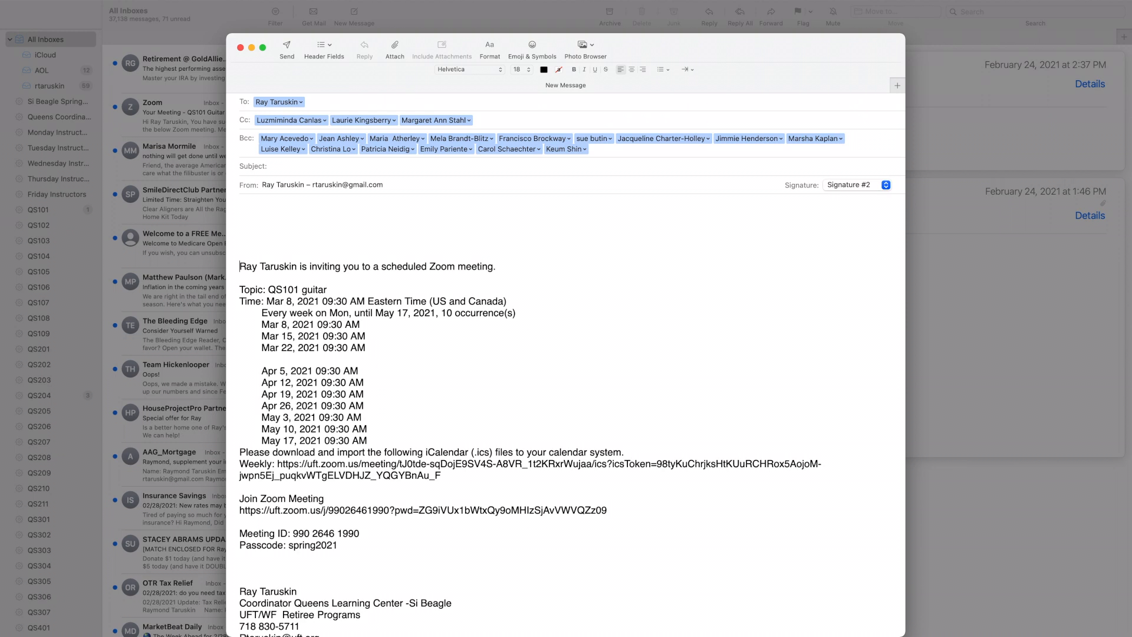
{"action": "left_click", "coordinate": [254, 205]}
{"action": "type", "text": "Dear Retiree,"}
{"action": "key", "text": "Return"}
{"action": "type", "text": "I am so glad to invite you to this class."}
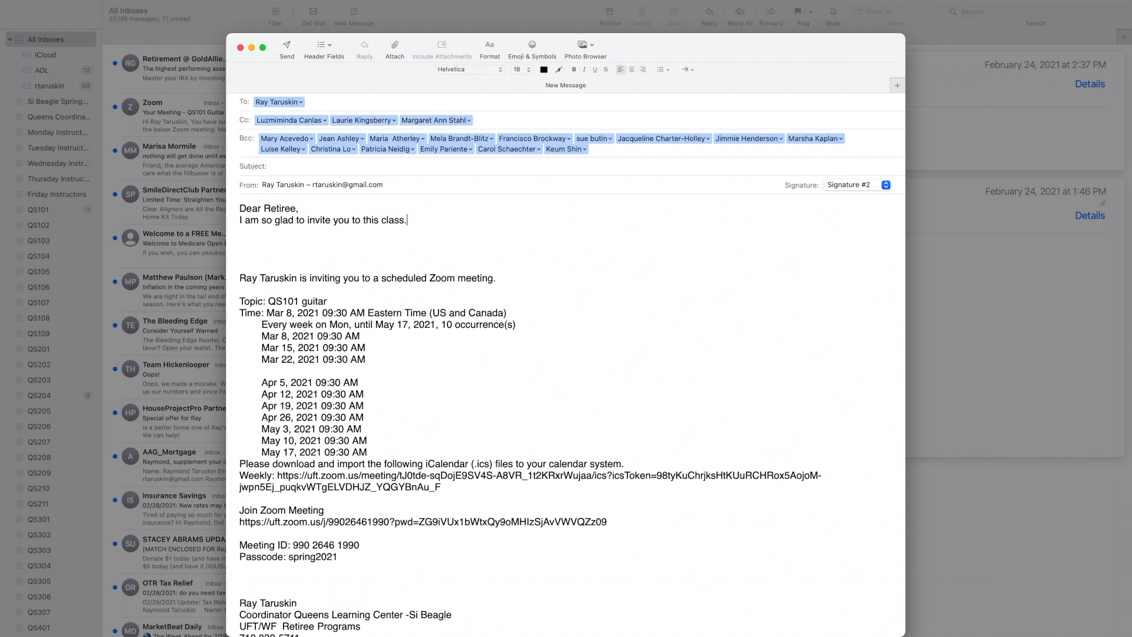
{"action": "key", "text": "Return"}
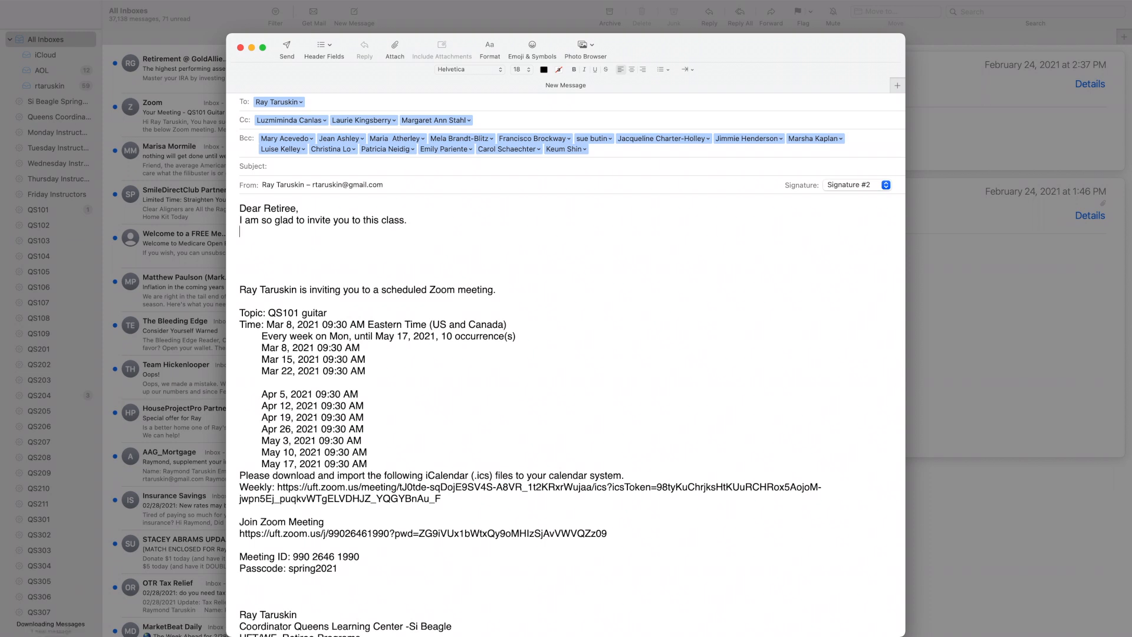
{"action": "left_click", "coordinate": [395, 49]}
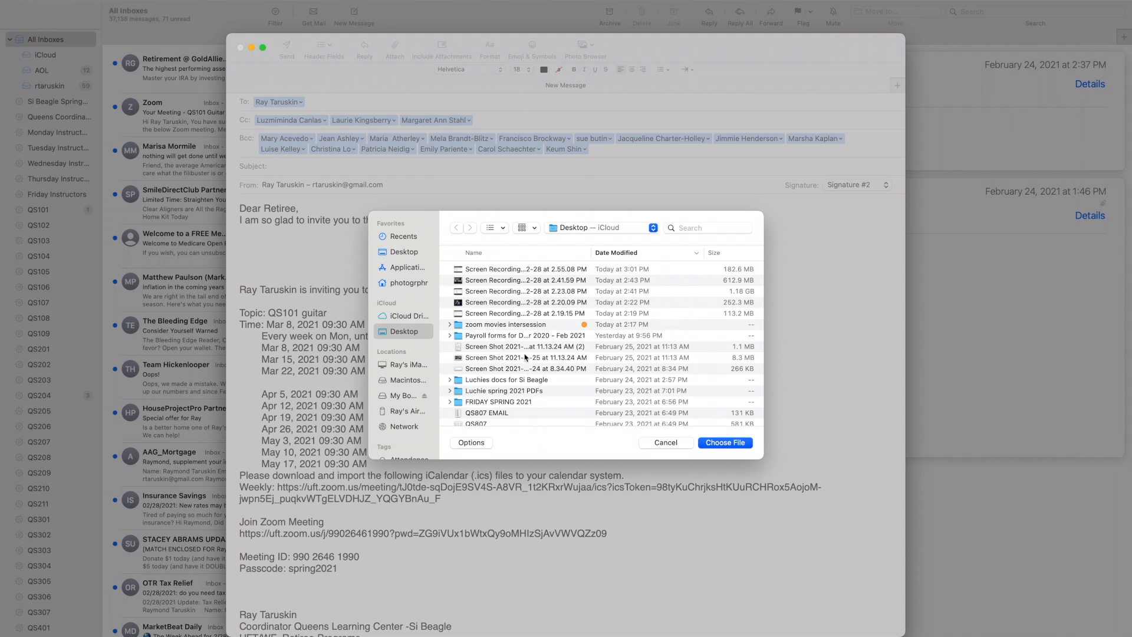
{"action": "left_click", "coordinate": [665, 443]}
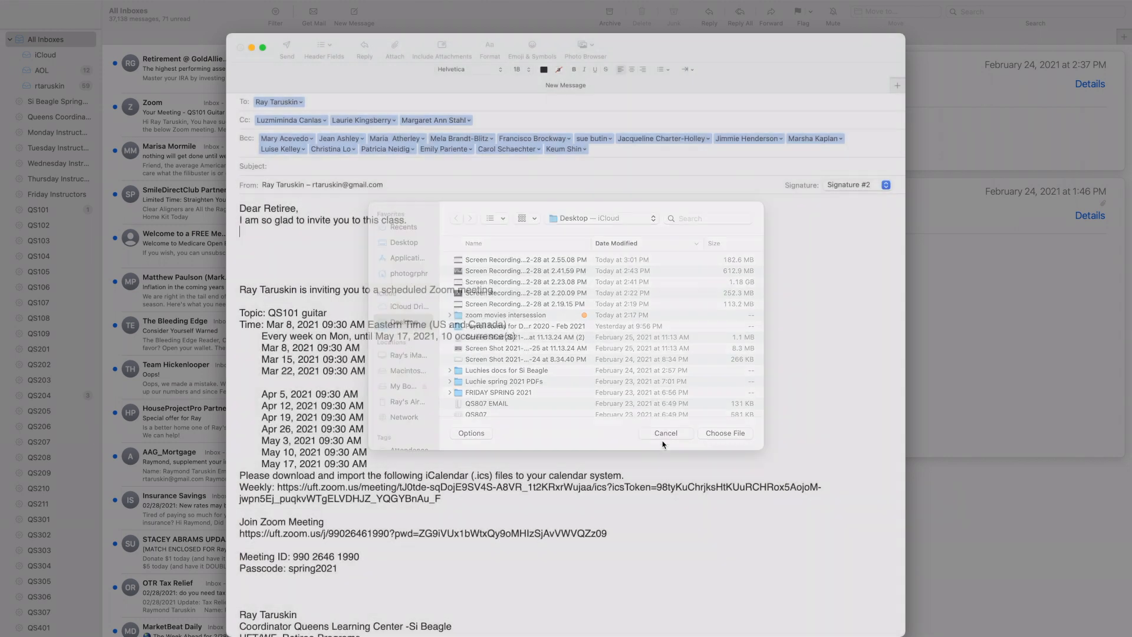
{"action": "scroll", "coordinate": [471, 356], "scroll_direction": "down", "scroll_amount": 3}
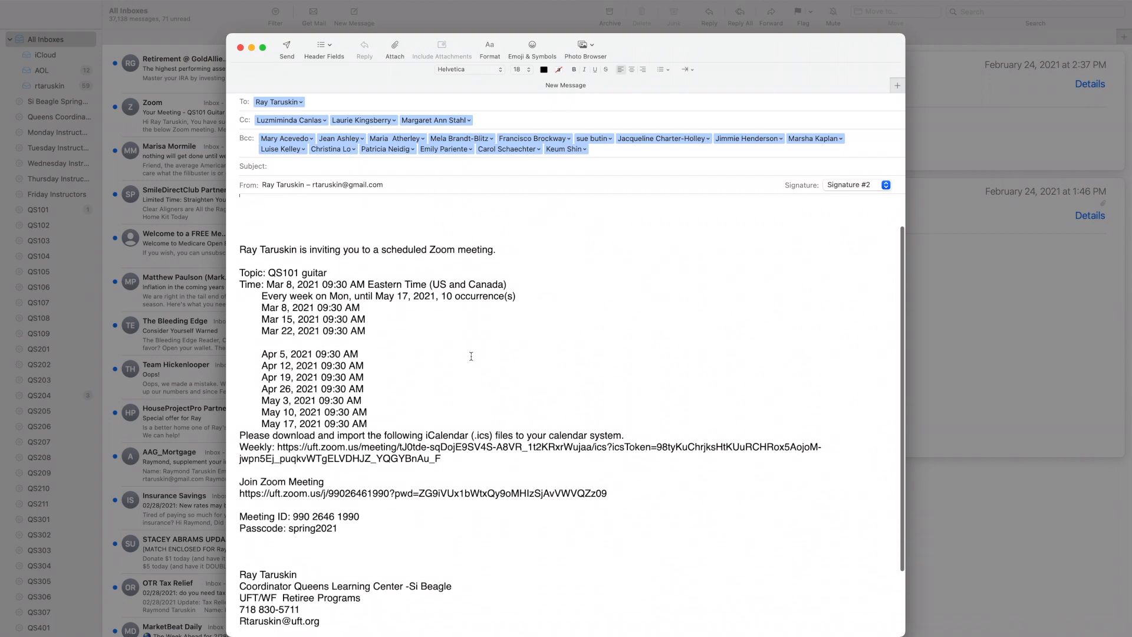
{"action": "scroll", "coordinate": [455, 344], "scroll_direction": "up", "scroll_amount": 1}
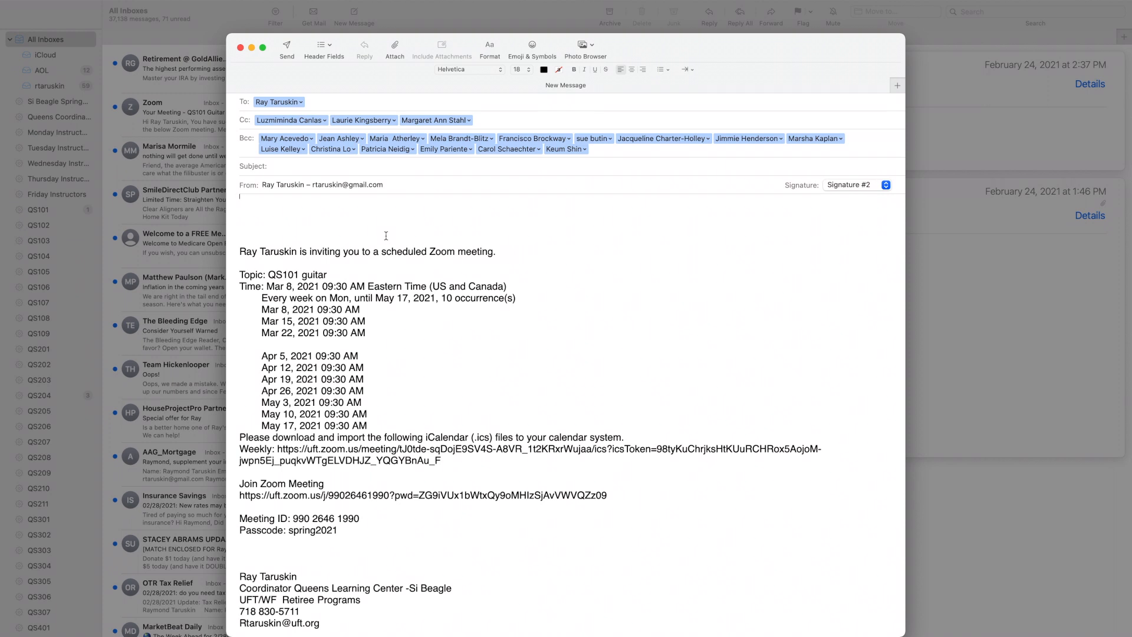
Close the message, saving it as a draft, and show the account's Drafts mailbox listing it.
{"action": "left_click", "coordinate": [240, 48]}
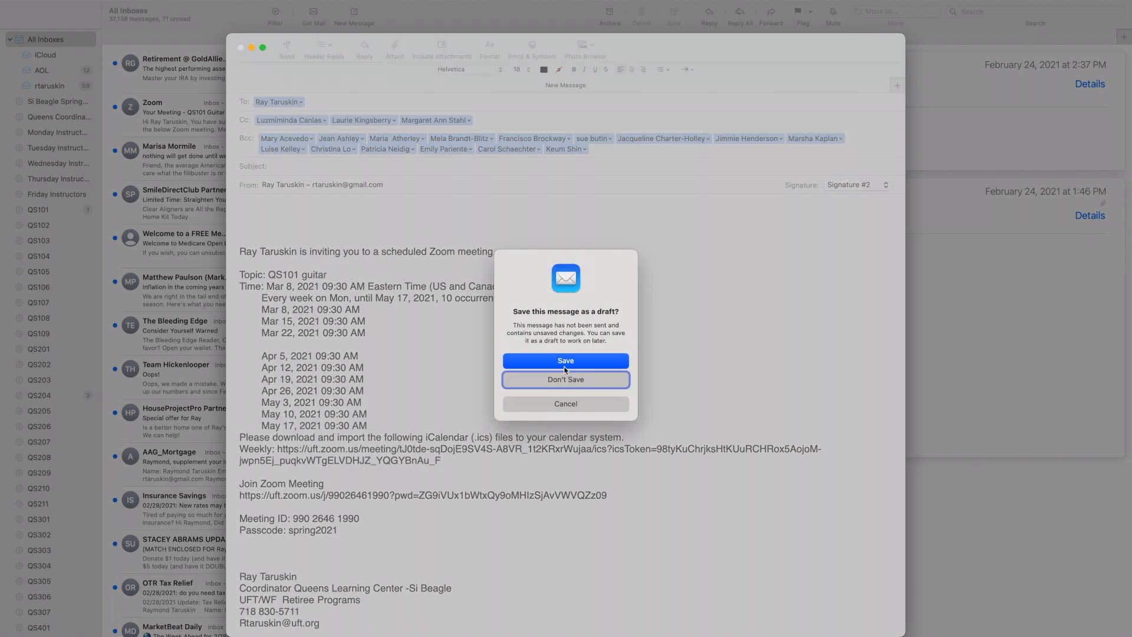
{"action": "left_click", "coordinate": [565, 360]}
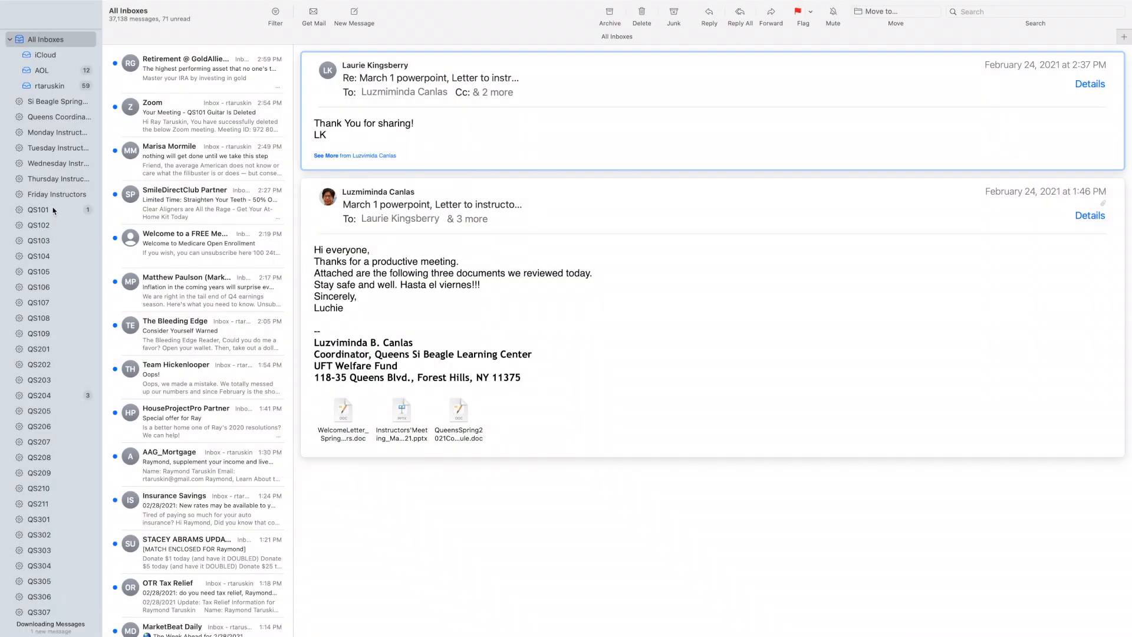
{"action": "scroll", "coordinate": [53, 160], "scroll_direction": "down", "scroll_amount": 15}
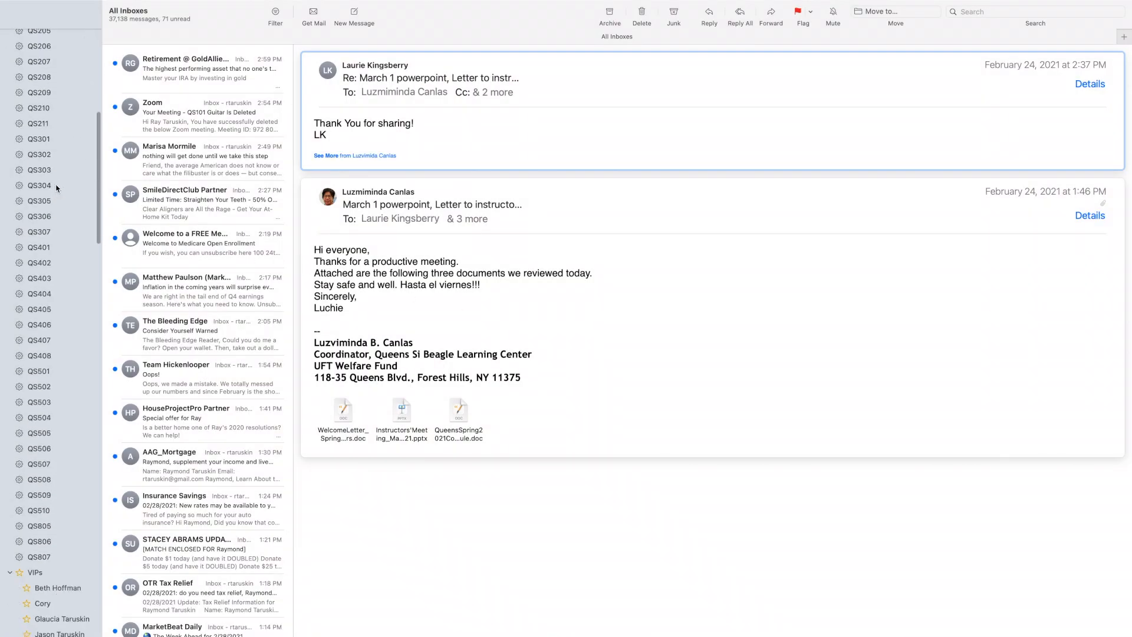
{"action": "scroll", "coordinate": [68, 271], "scroll_direction": "down", "scroll_amount": 5}
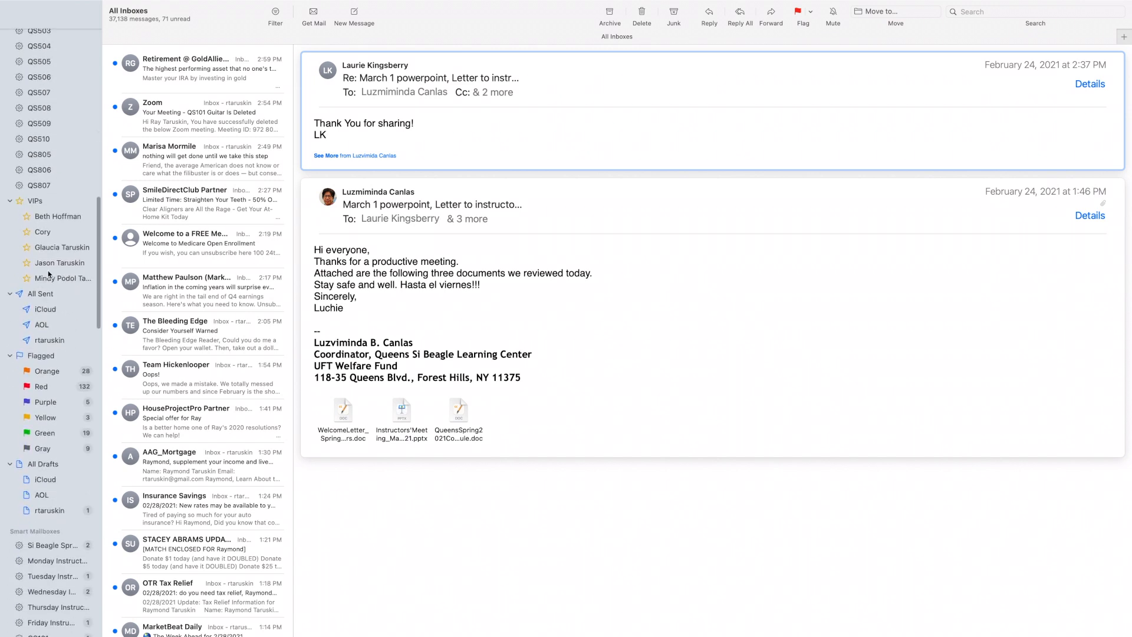
{"action": "scroll", "coordinate": [67, 453], "scroll_direction": "down", "scroll_amount": 3}
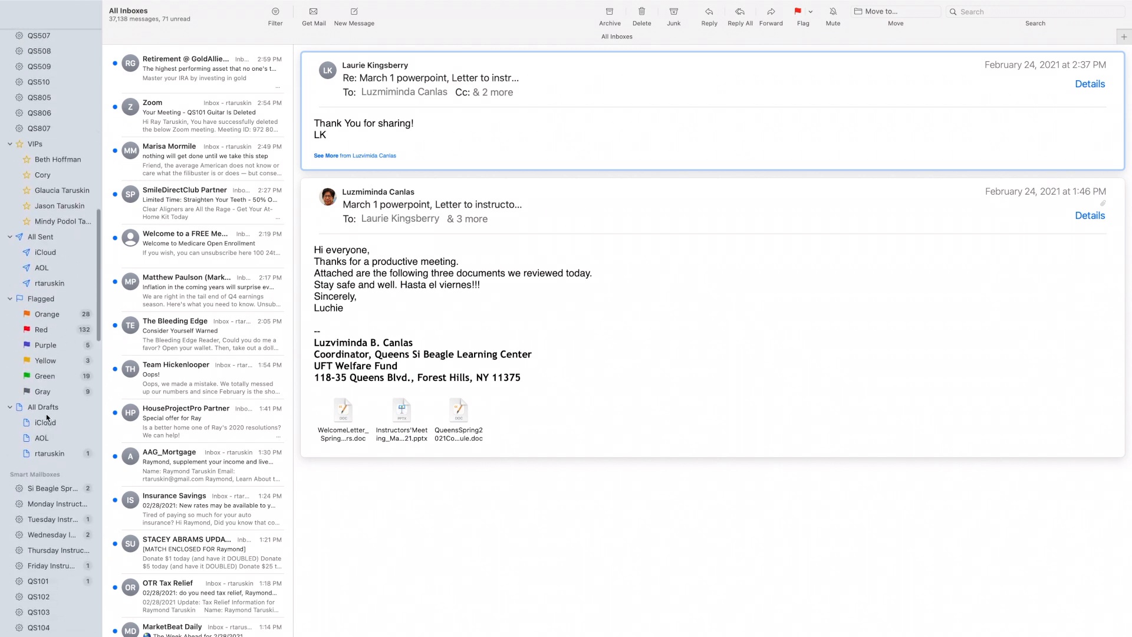
{"action": "left_click", "coordinate": [58, 454]}
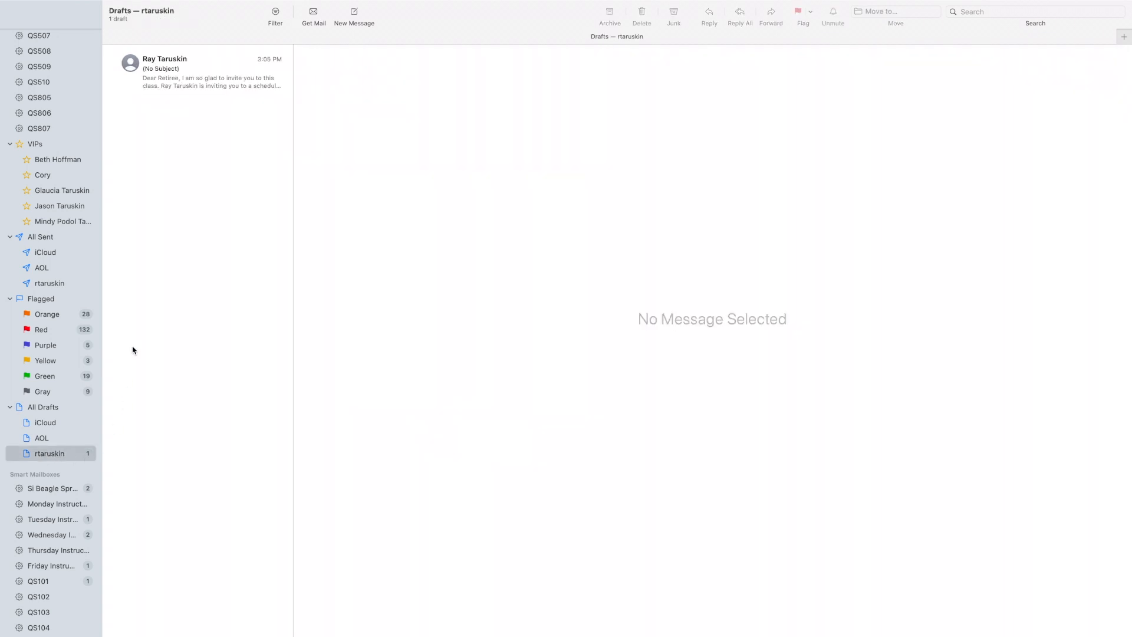
Select the invitation draft, check its full Cc and Bcc recipients, and reopen it in a compose window.
{"action": "left_click", "coordinate": [170, 85]}
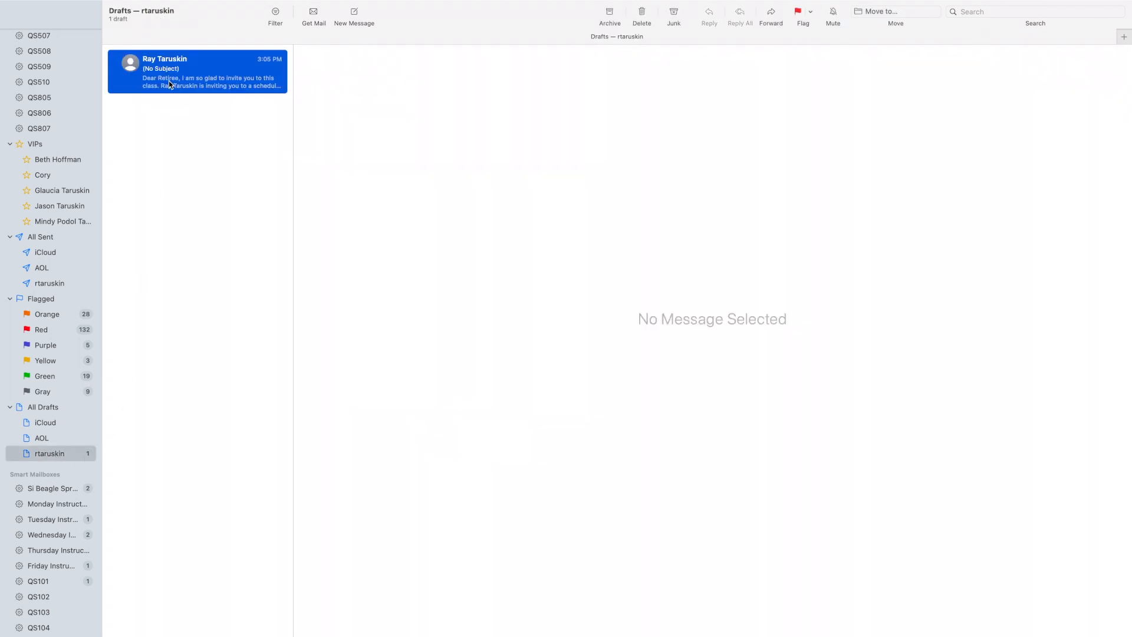
{"action": "scroll", "coordinate": [455, 176], "scroll_direction": "up", "scroll_amount": 1}
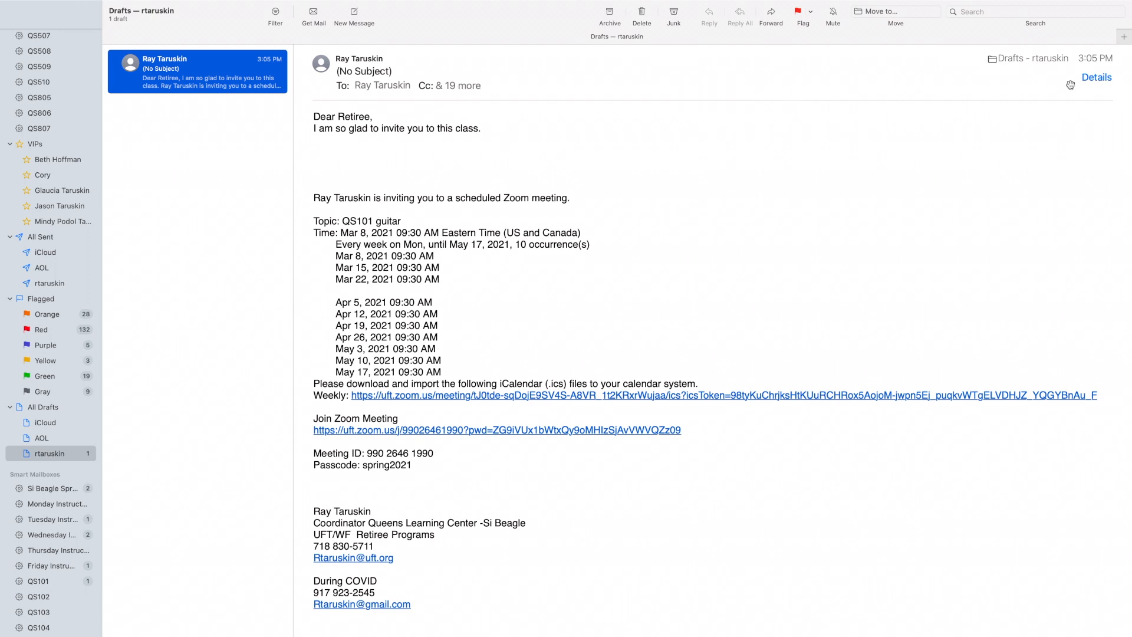
{"action": "left_click", "coordinate": [1090, 78]}
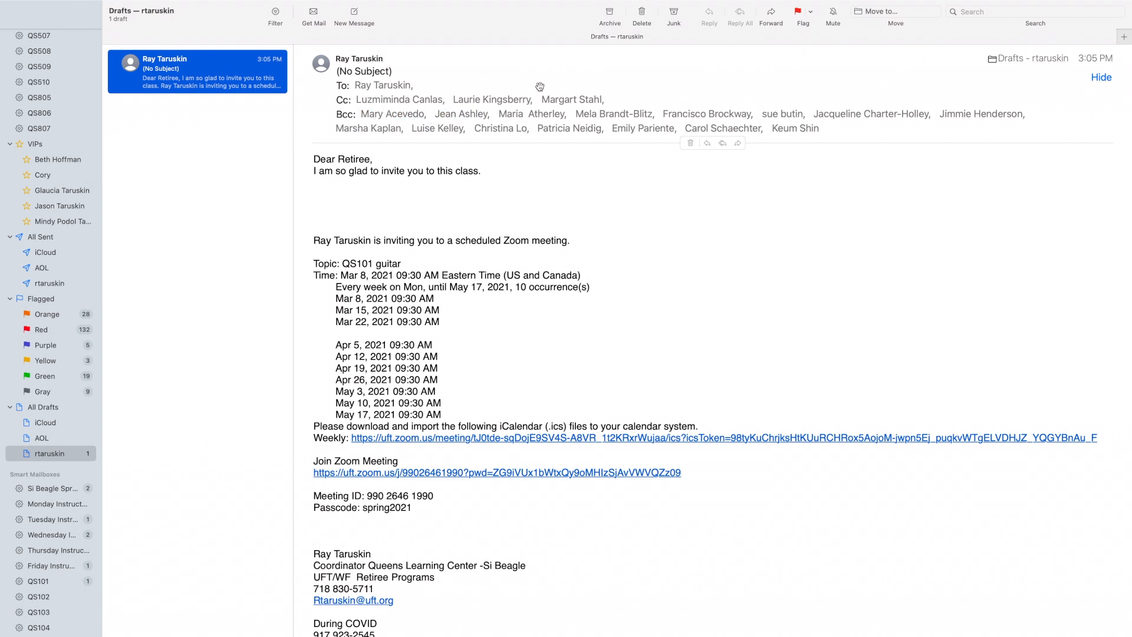
{"action": "scroll", "coordinate": [405, 113], "scroll_direction": "down", "scroll_amount": 1}
{"action": "scroll", "coordinate": [406, 113], "scroll_direction": "up", "scroll_amount": 1}
{"action": "double_click", "coordinate": [214, 77]}
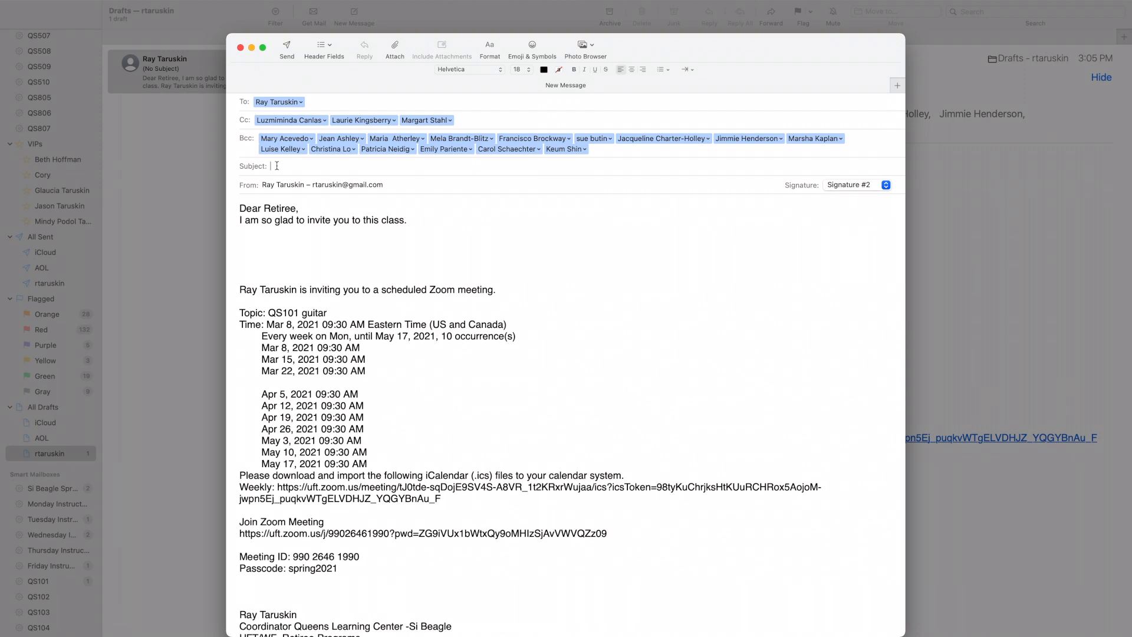
Enter the subject 'UFTWF Si Beagle Program QS101 Guitar' and close the draft unsent.
{"action": "type", "text": "UFTWF "}
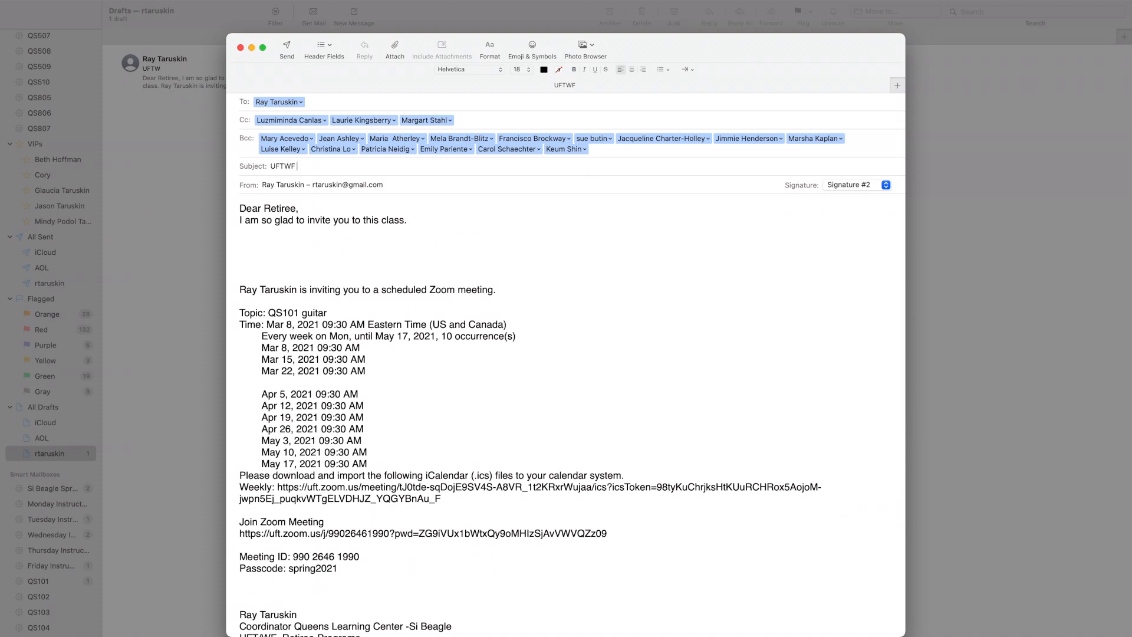
{"action": "type", "text": "Si Beagle P"}
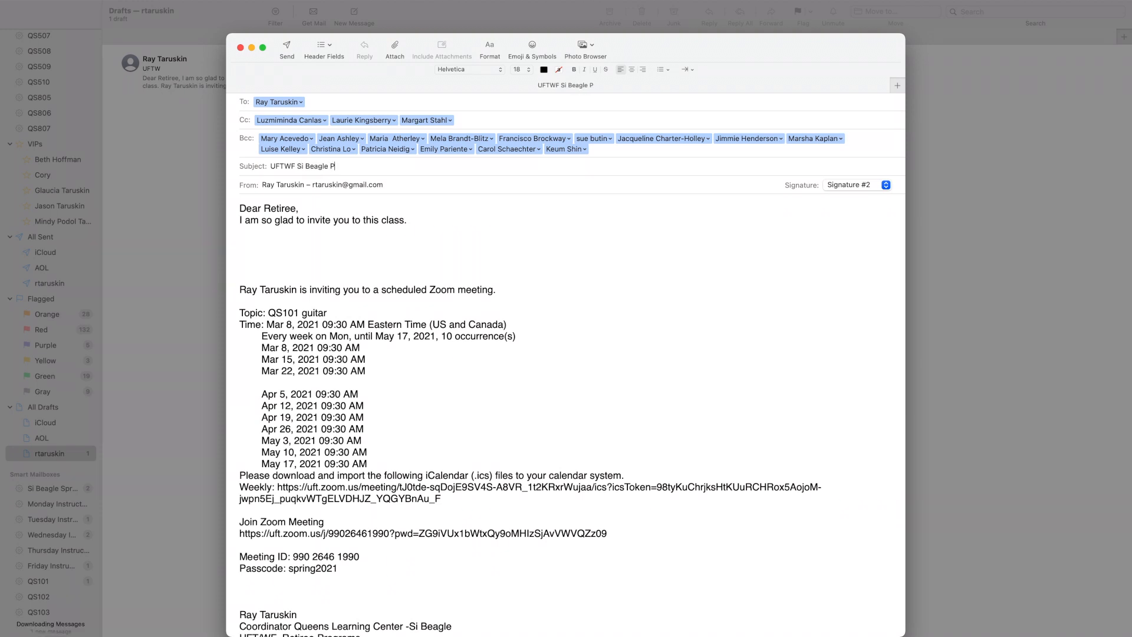
{"action": "type", "text": "rogram "}
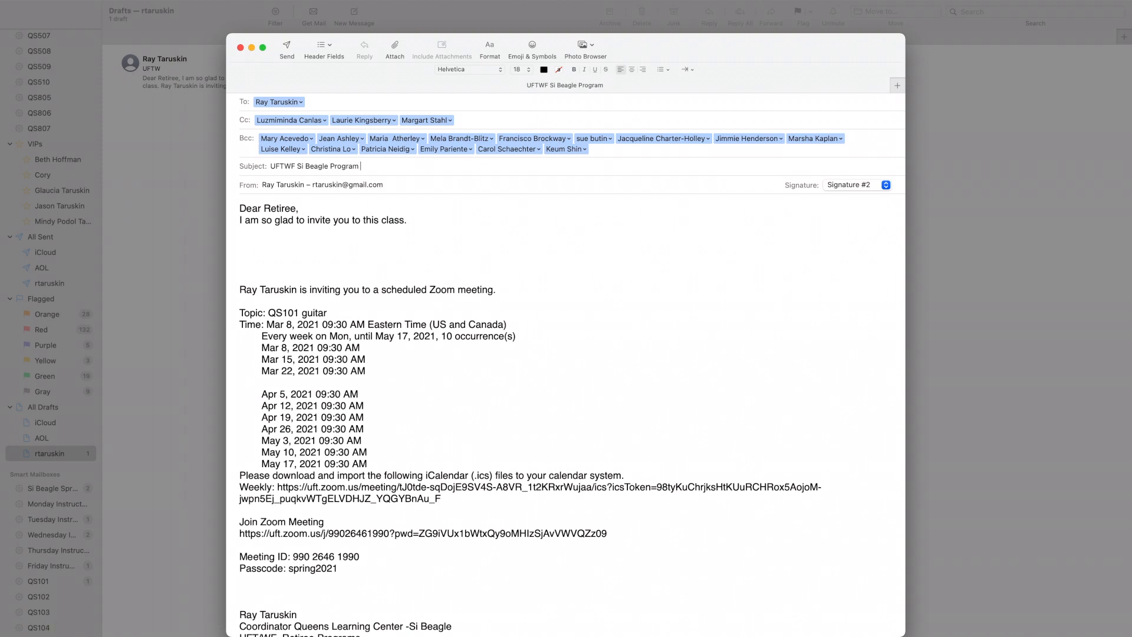
{"action": "type", "text": "QS101 Guitar"}
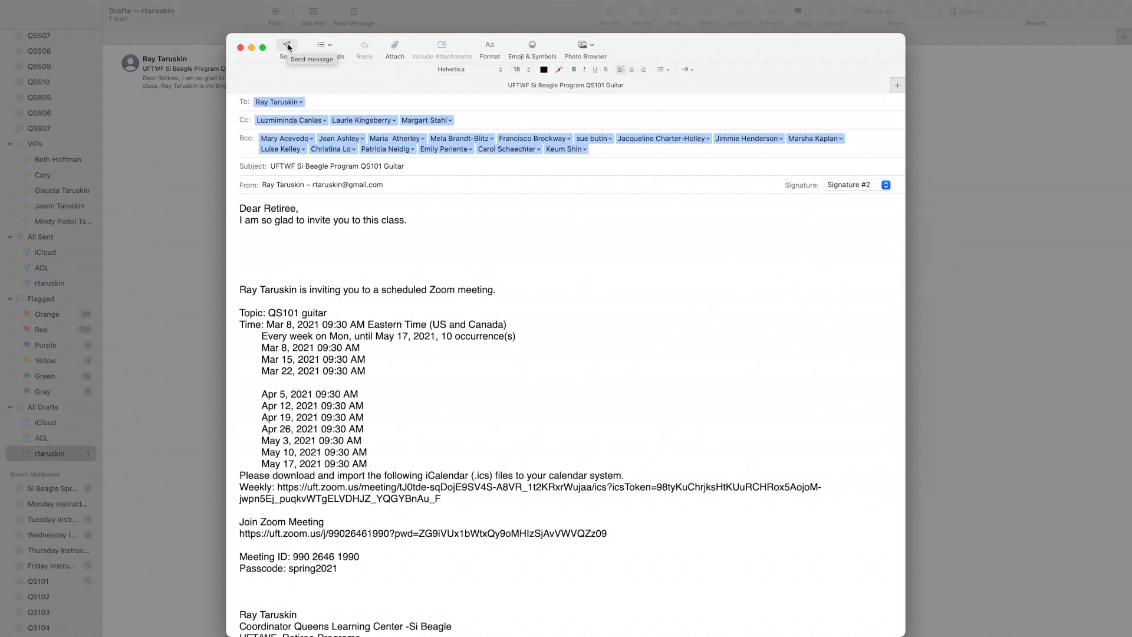
{"action": "left_click", "coordinate": [240, 48]}
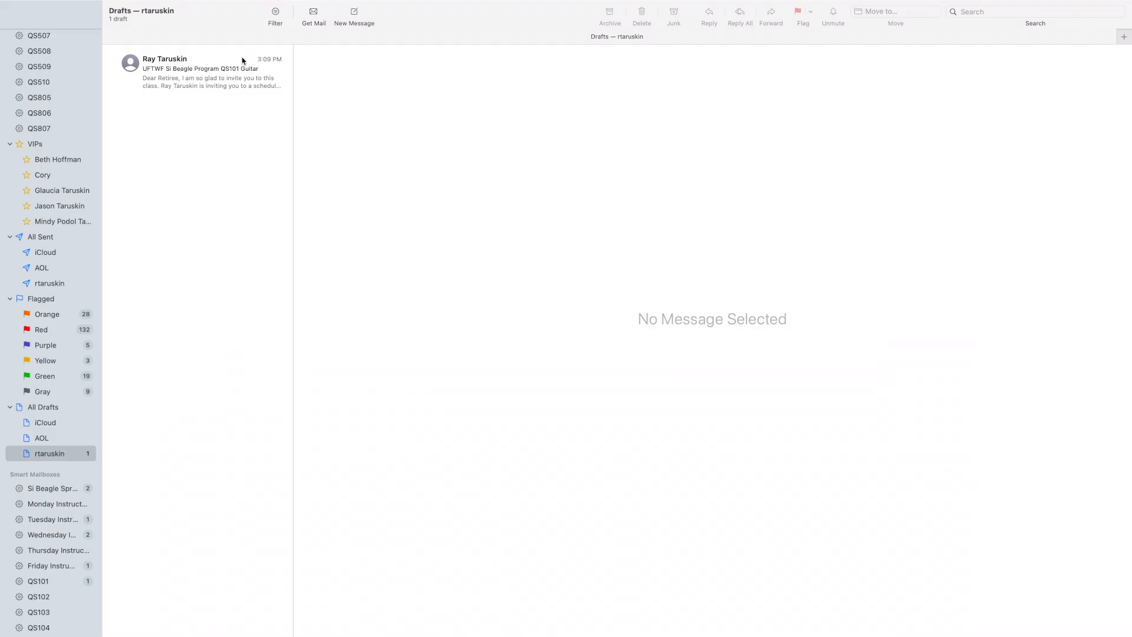